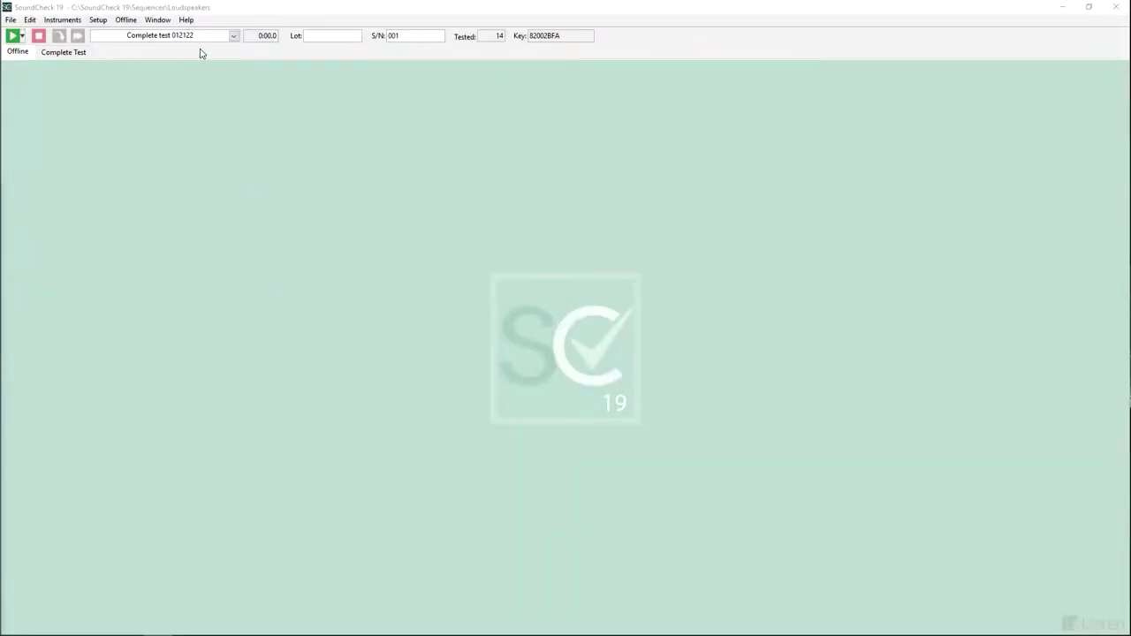
Show the Optional Modules list from the Help menu and scroll through installed versus not-installed modules
click(190, 22)
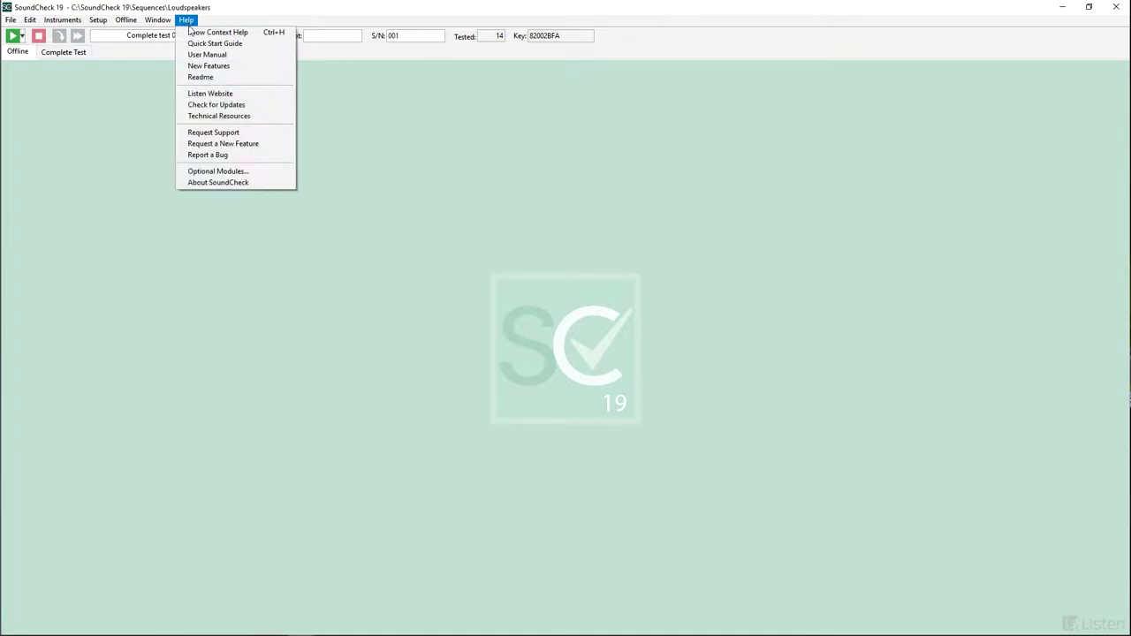
click(196, 173)
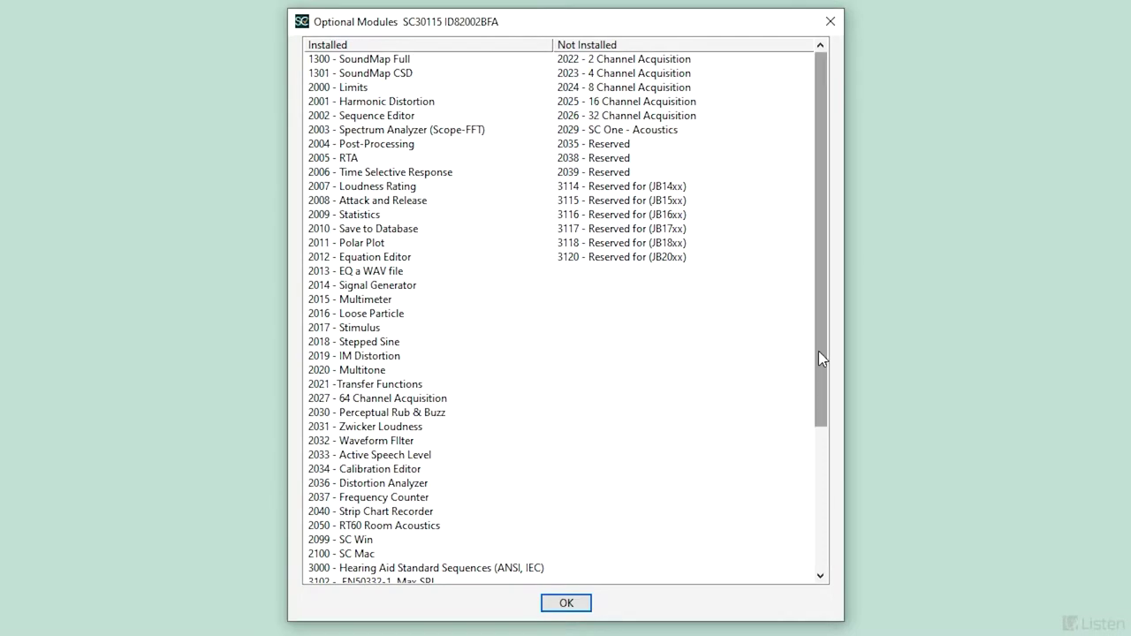
scroll(819, 351, down, 5)
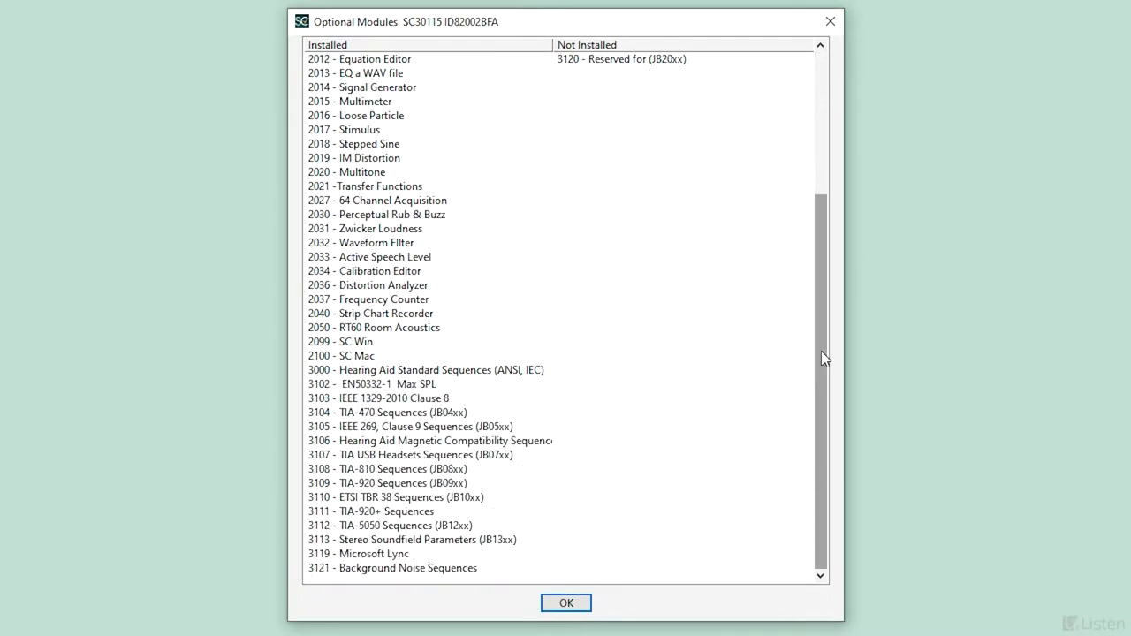
scroll(820, 350, up, 5)
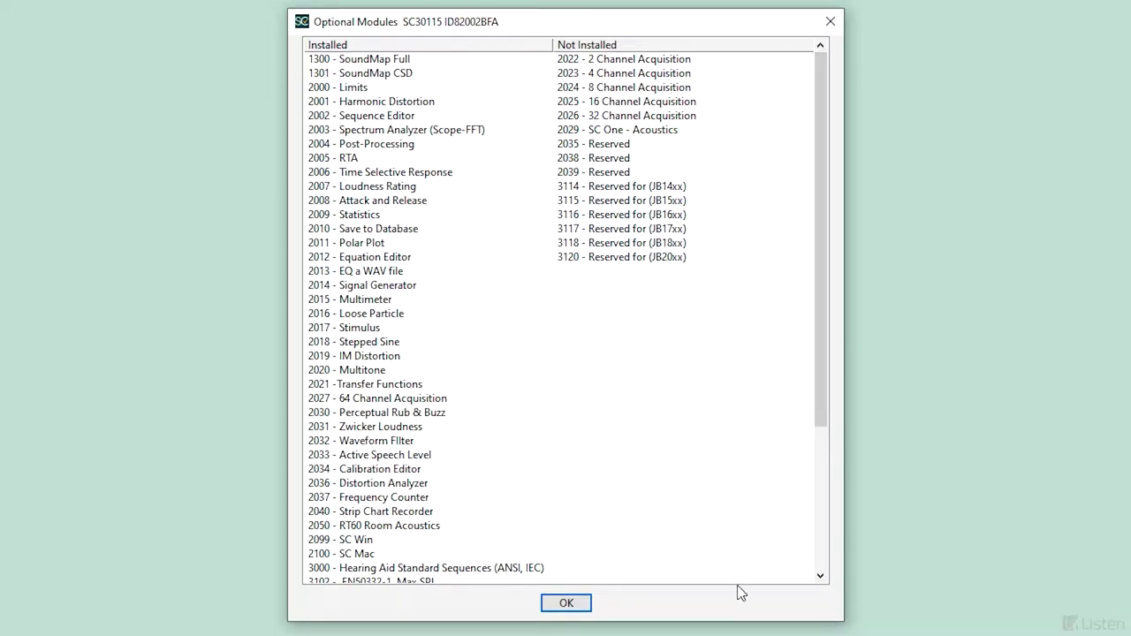
click(567, 602)
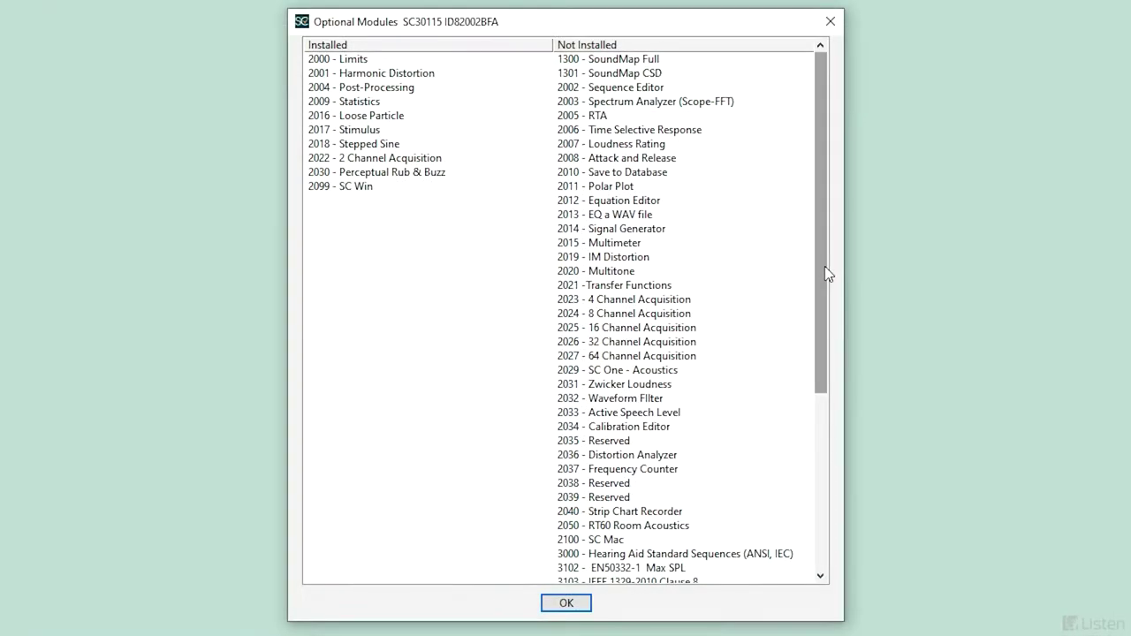
scroll(735, 279, down, 5)
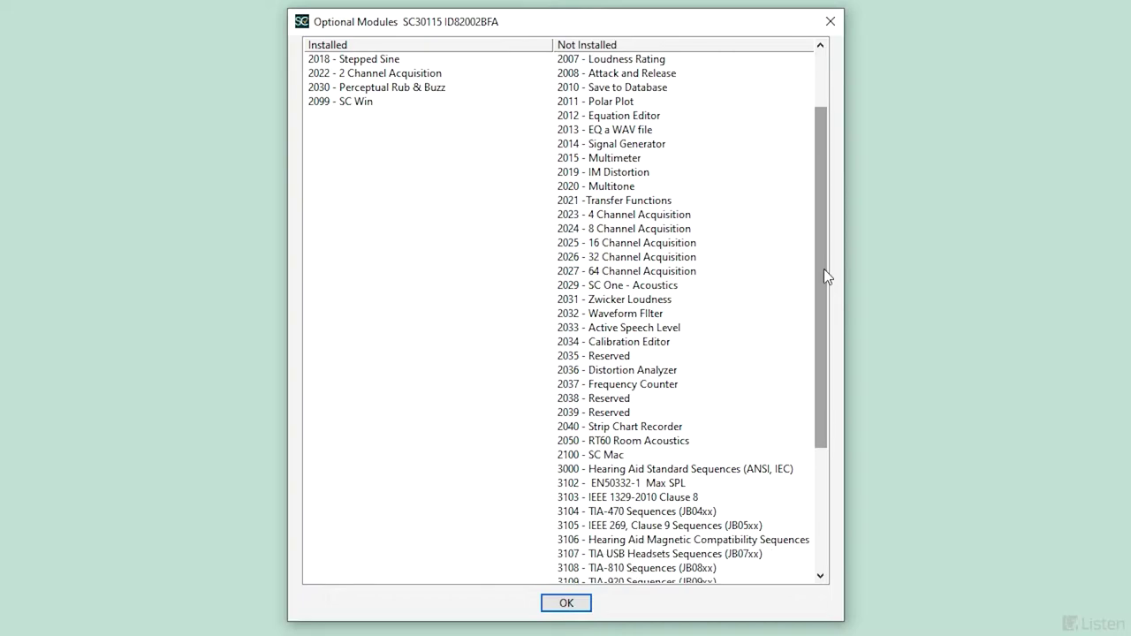
scroll(823, 276, up, 5)
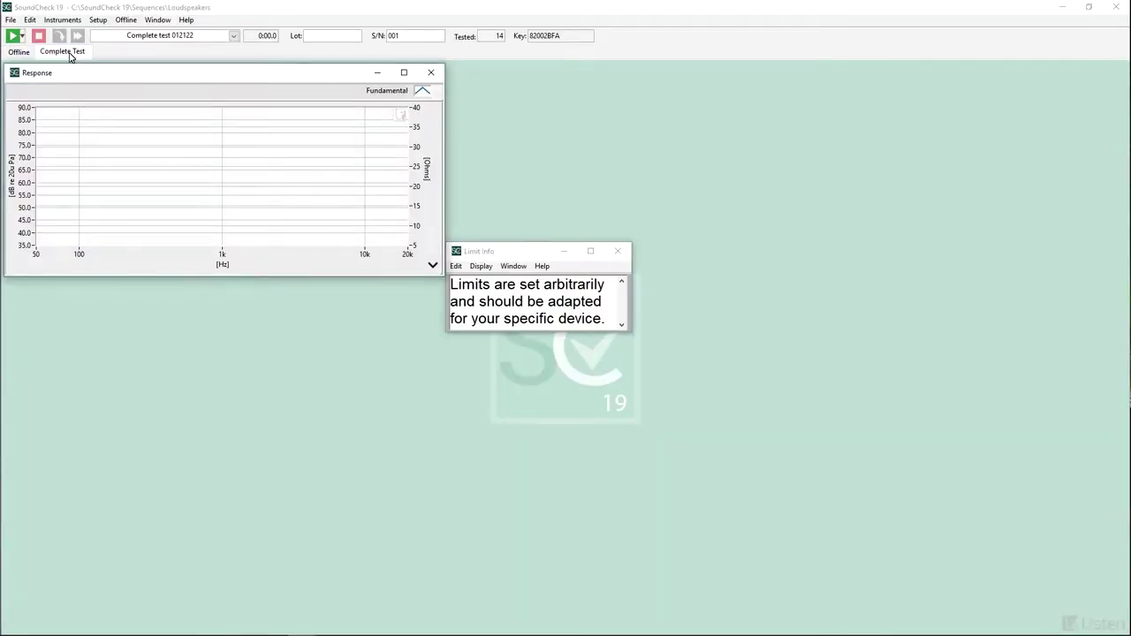
Run the Complete Test sequence twice from the green toolbar Run button
click(13, 38)
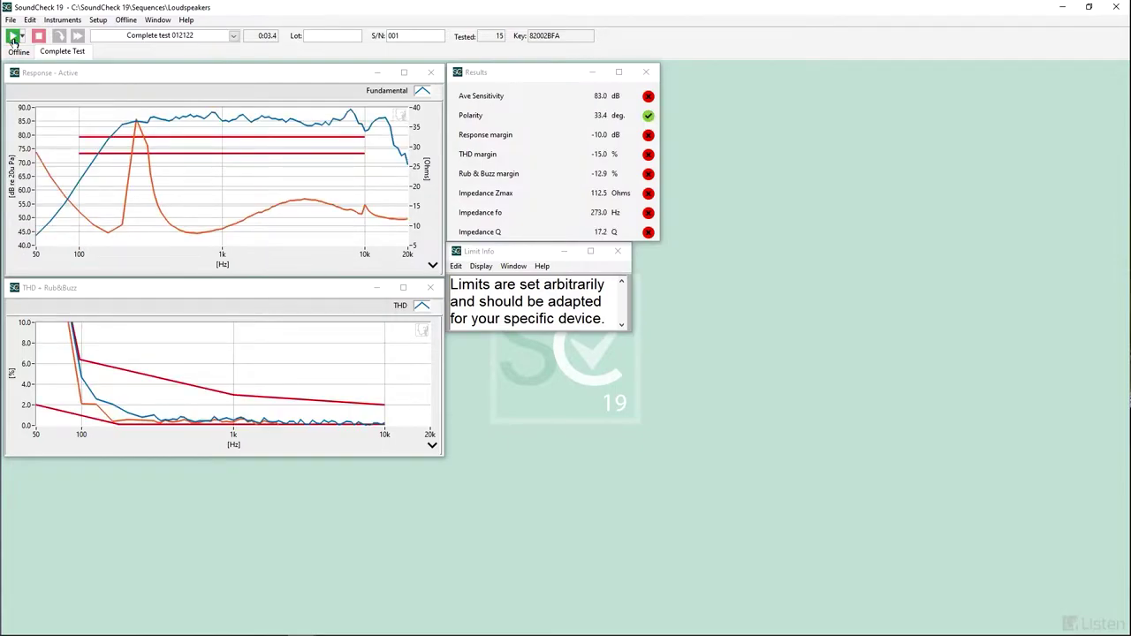
click(14, 40)
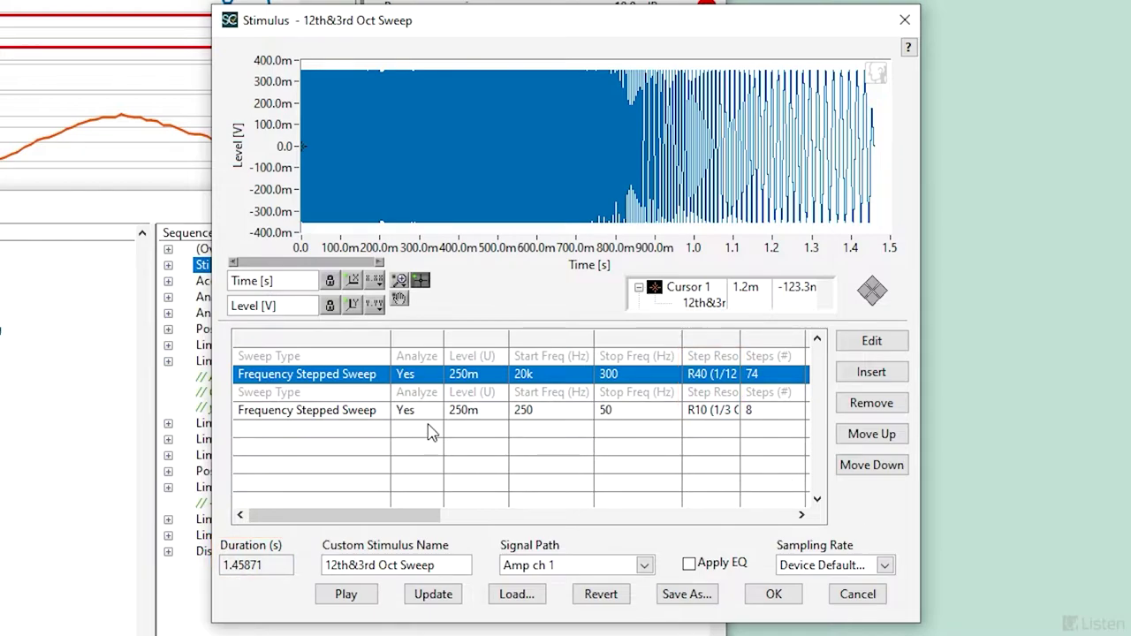
Select the first 20k–300 Hz sweep segment and view its available stimulus types
click(363, 377)
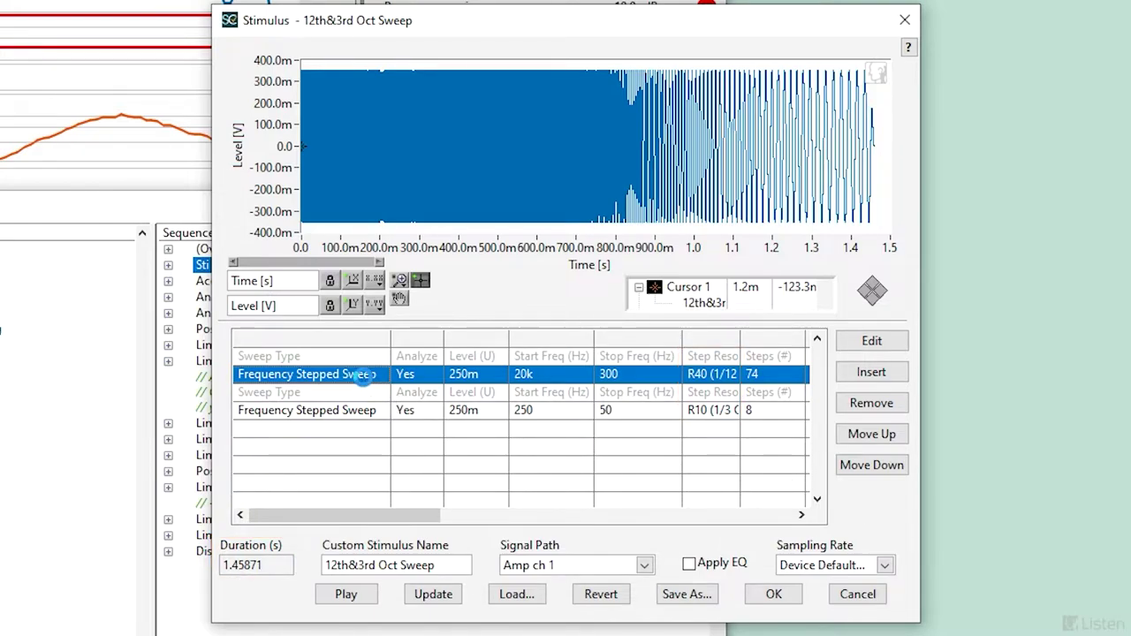
click(650, 229)
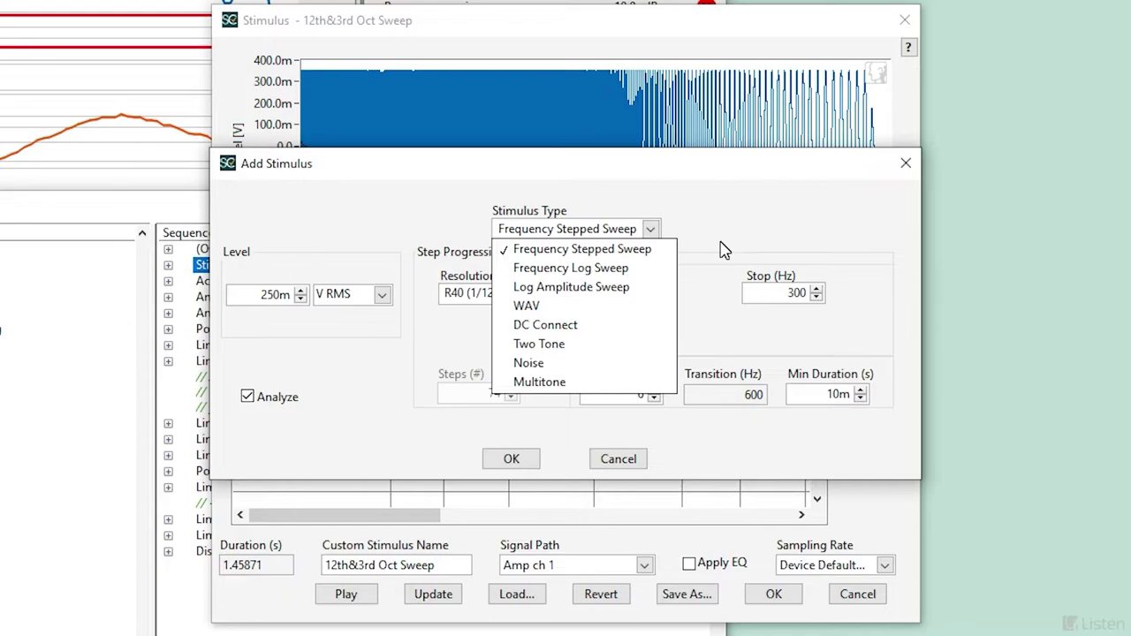
Leave the stimulus type unchanged and toggle the segment's Analyze checkbox off and back on
click(737, 223)
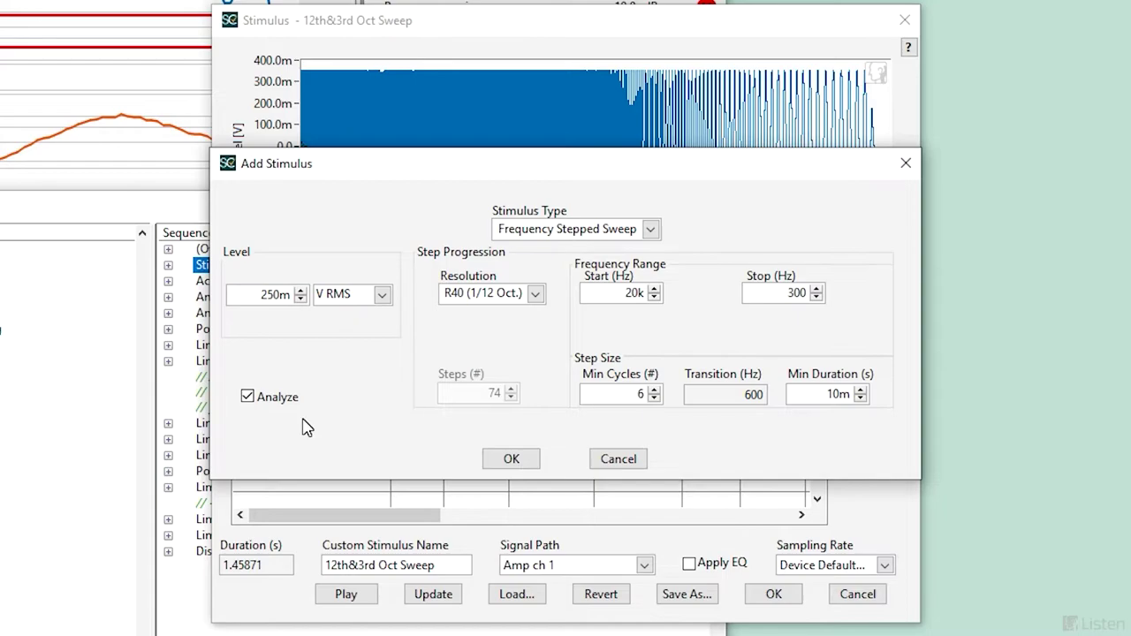
click(248, 399)
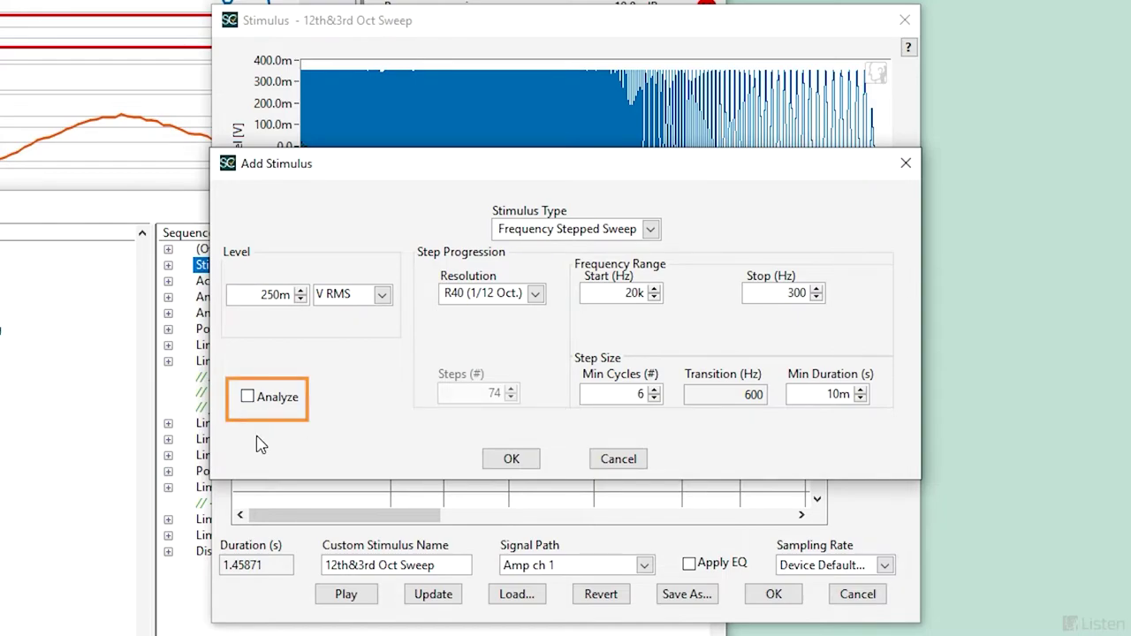
click(248, 397)
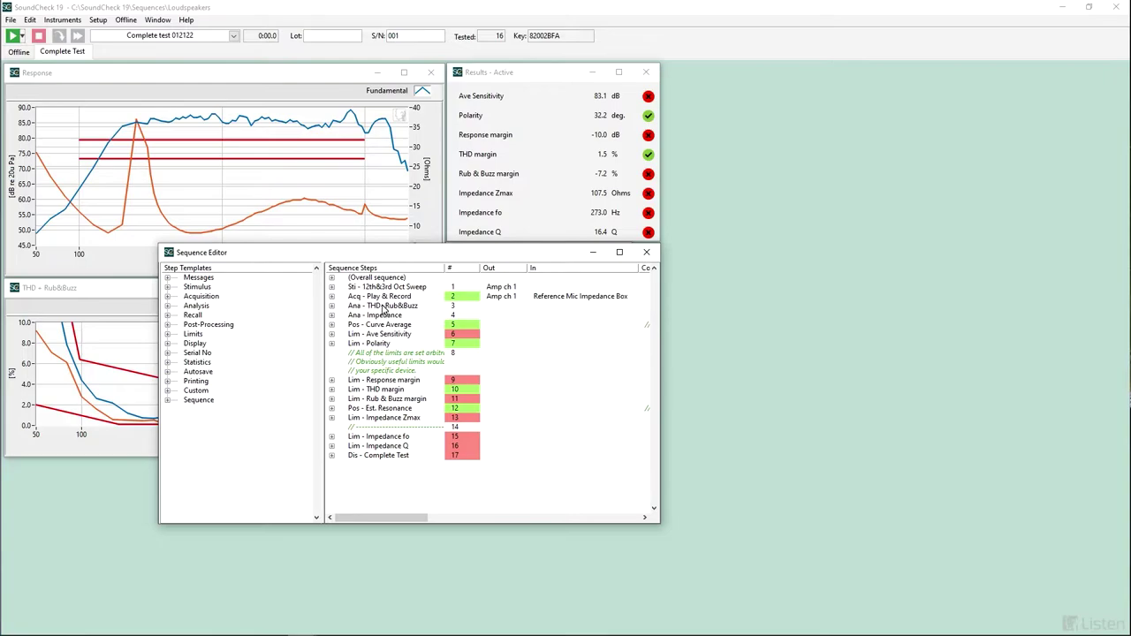
Open the THD+Rub&Buzz analysis settings, keeping the HarmonicTrak algorithm
click(383, 306)
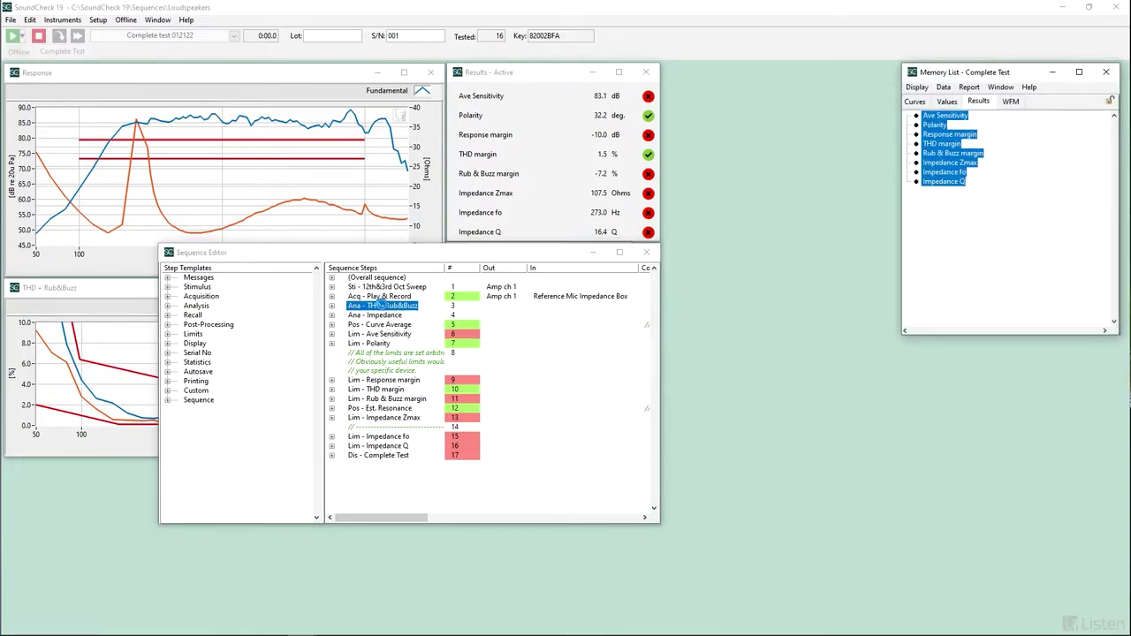
double_click(383, 306)
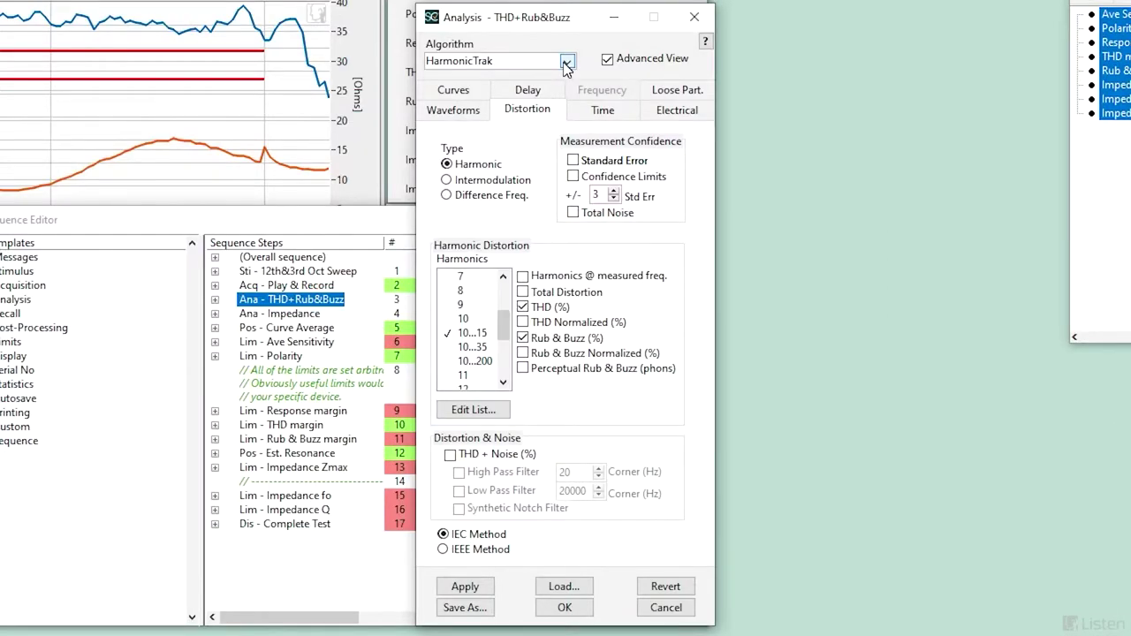
click(566, 61)
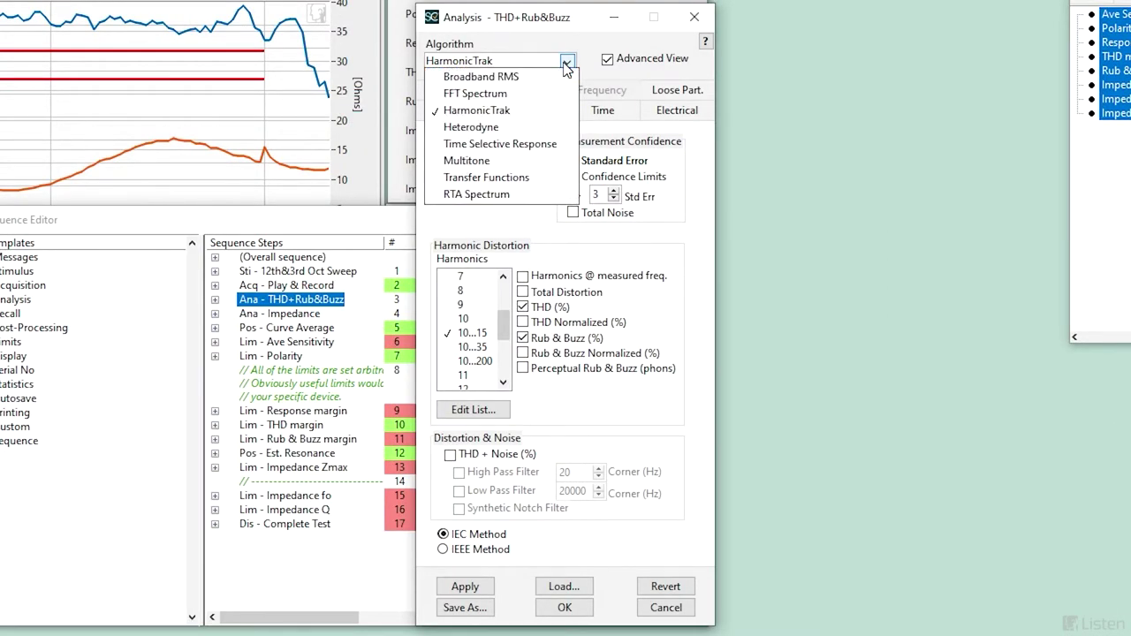
click(533, 118)
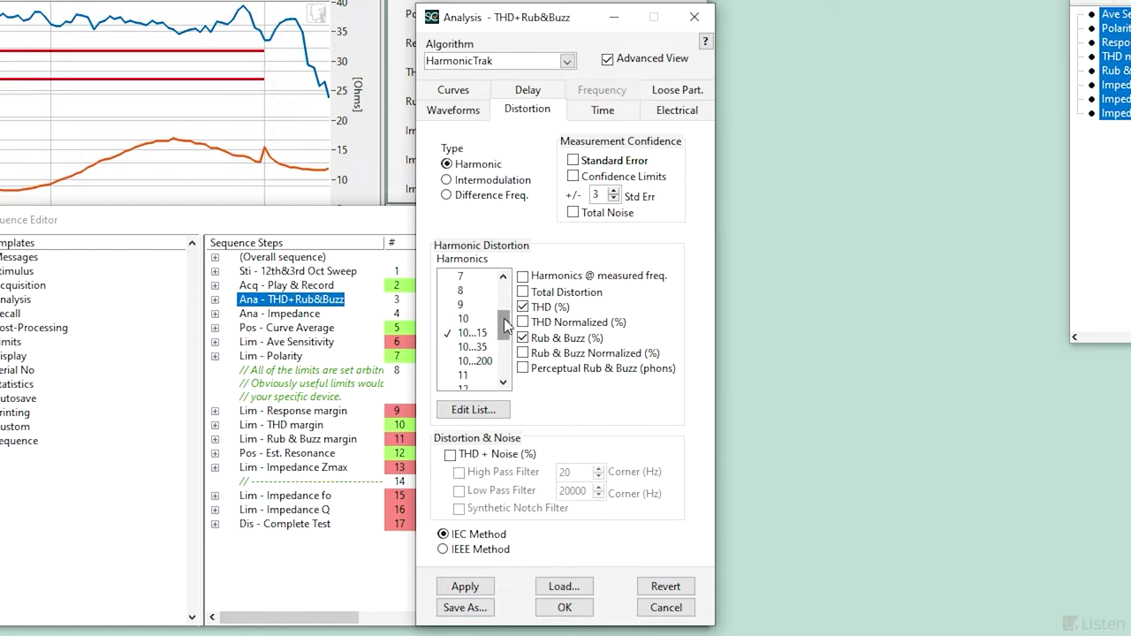
Toggle harmonic 2 off and back on so harmonics 1–3 stay checked, then confirm with OK
scroll(495, 301, up, 2)
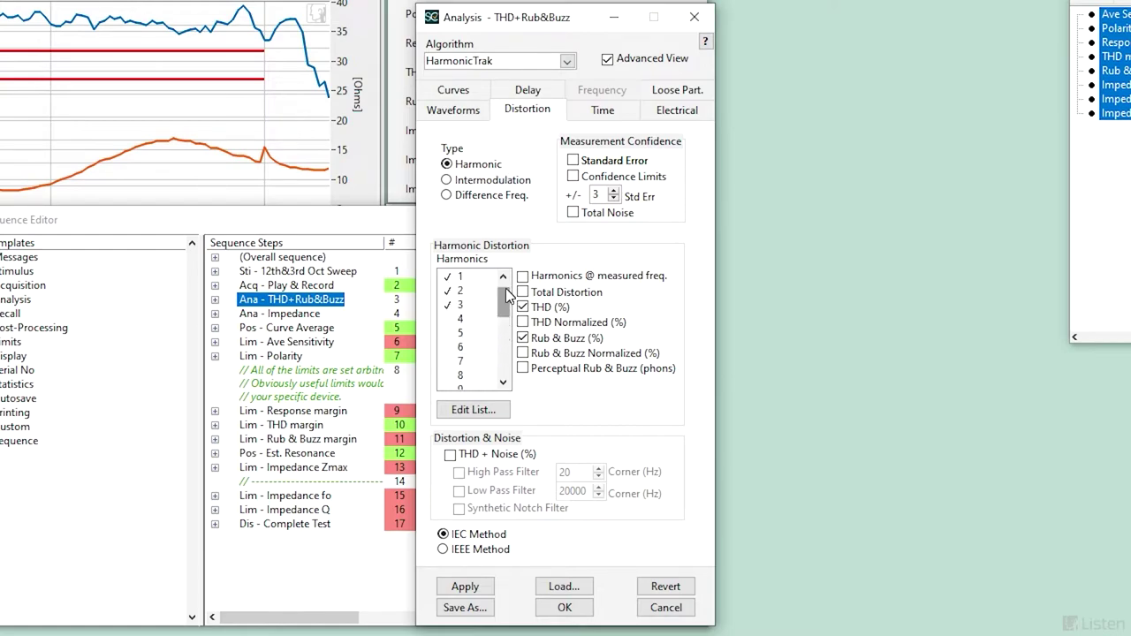
click(456, 278)
click(455, 281)
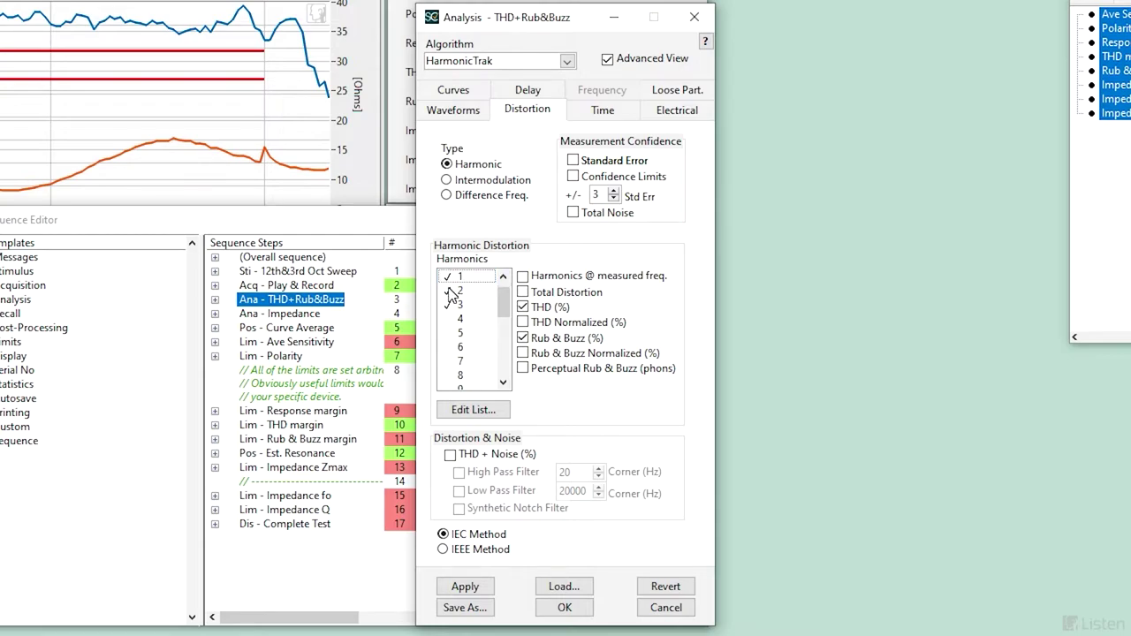
click(451, 294)
click(453, 291)
click(452, 305)
click(566, 609)
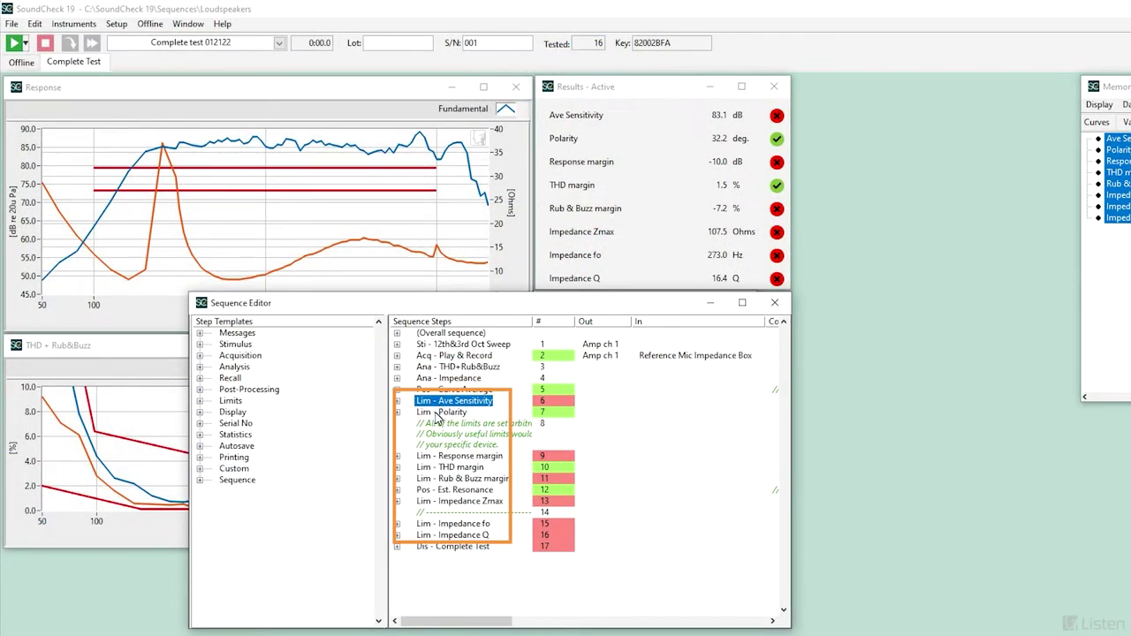
click(439, 457)
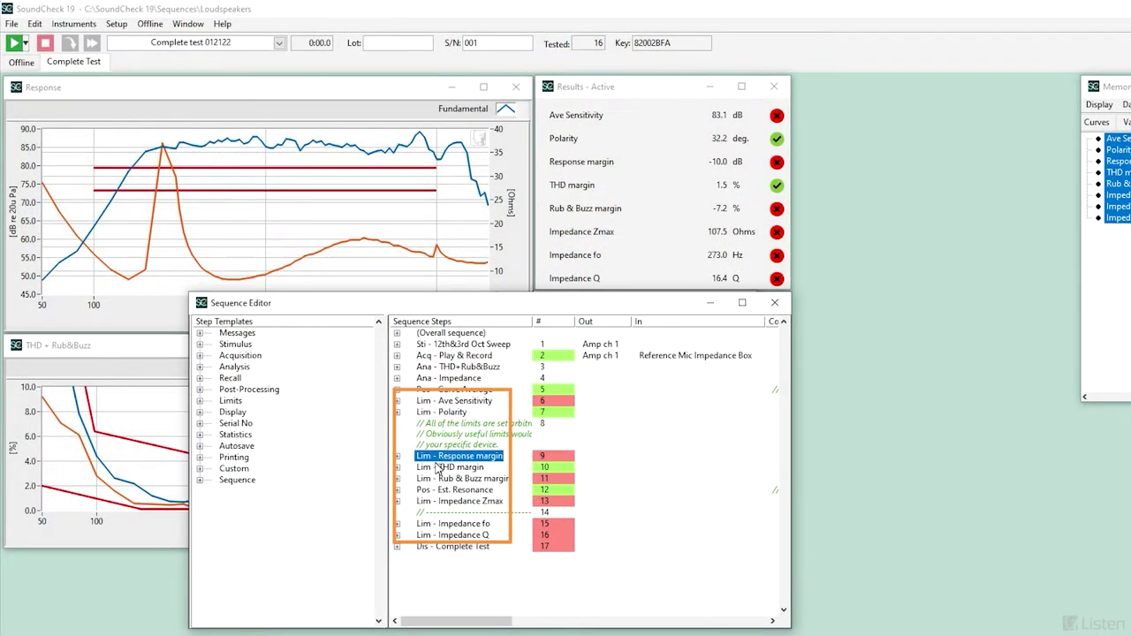
click(439, 467)
click(440, 479)
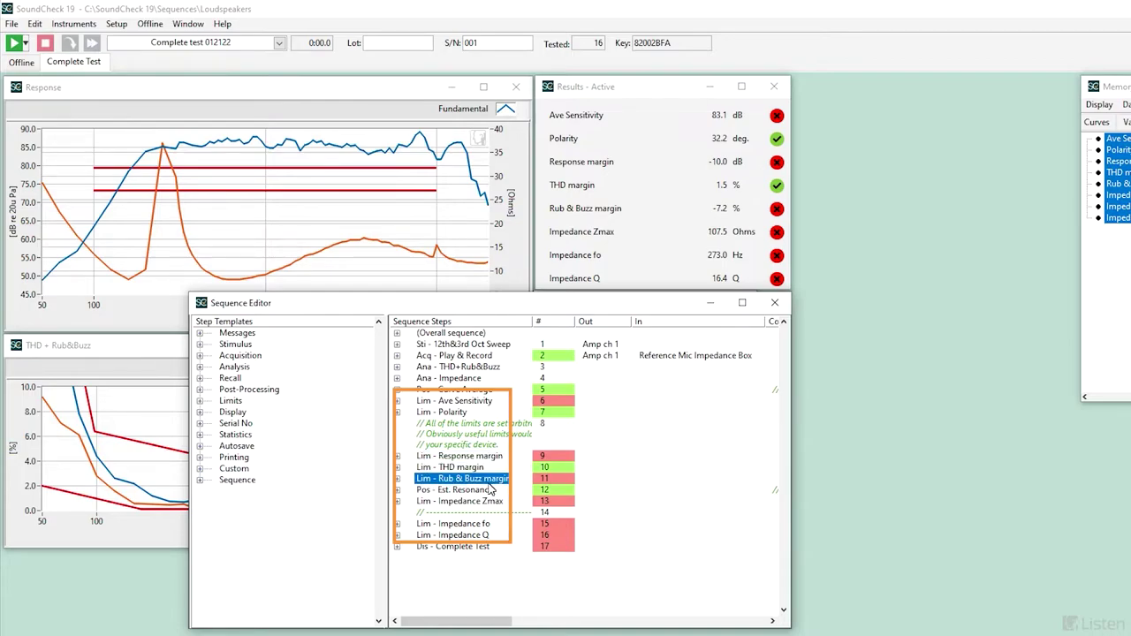
click(485, 502)
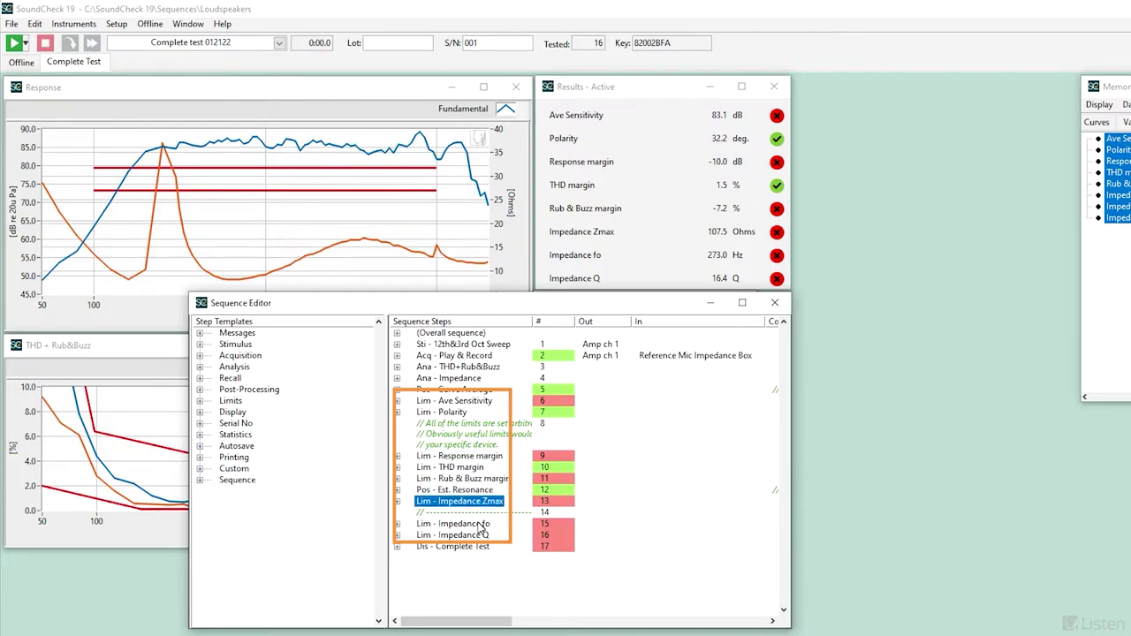
click(481, 526)
click(461, 534)
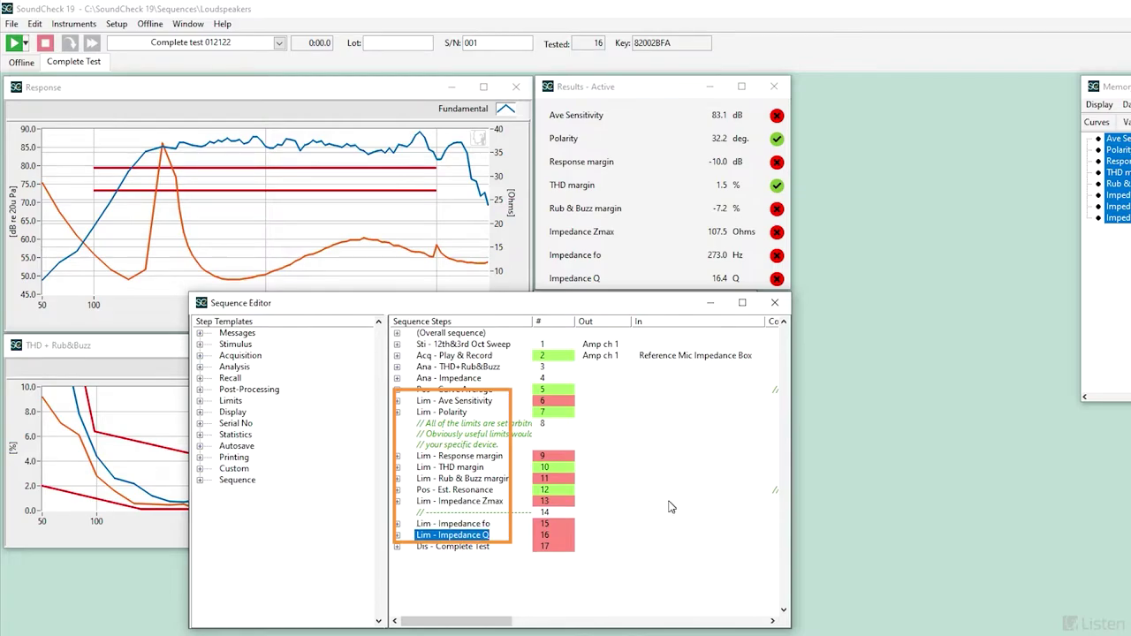
click(652, 93)
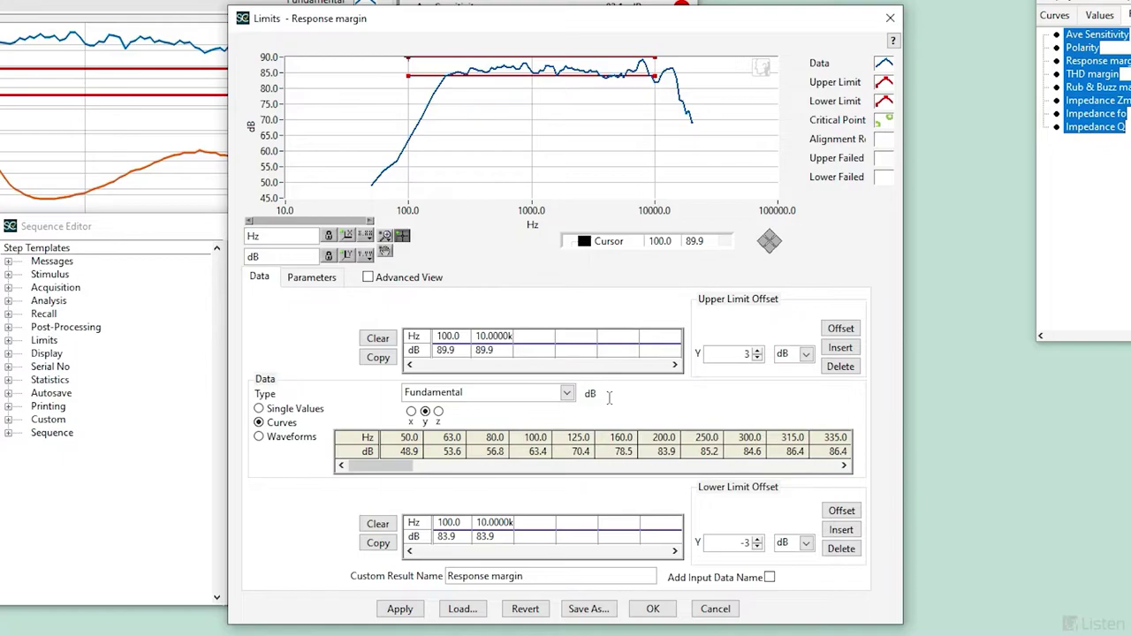
Inspect the dB values of the Response margin upper and lower limits
click(452, 351)
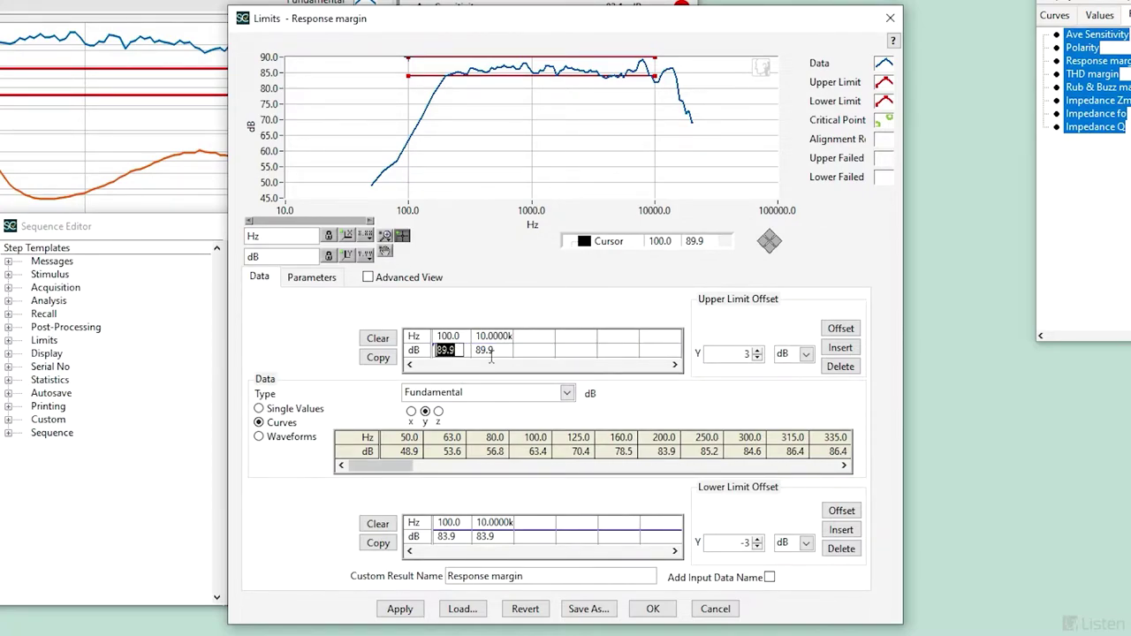
double_click(495, 350)
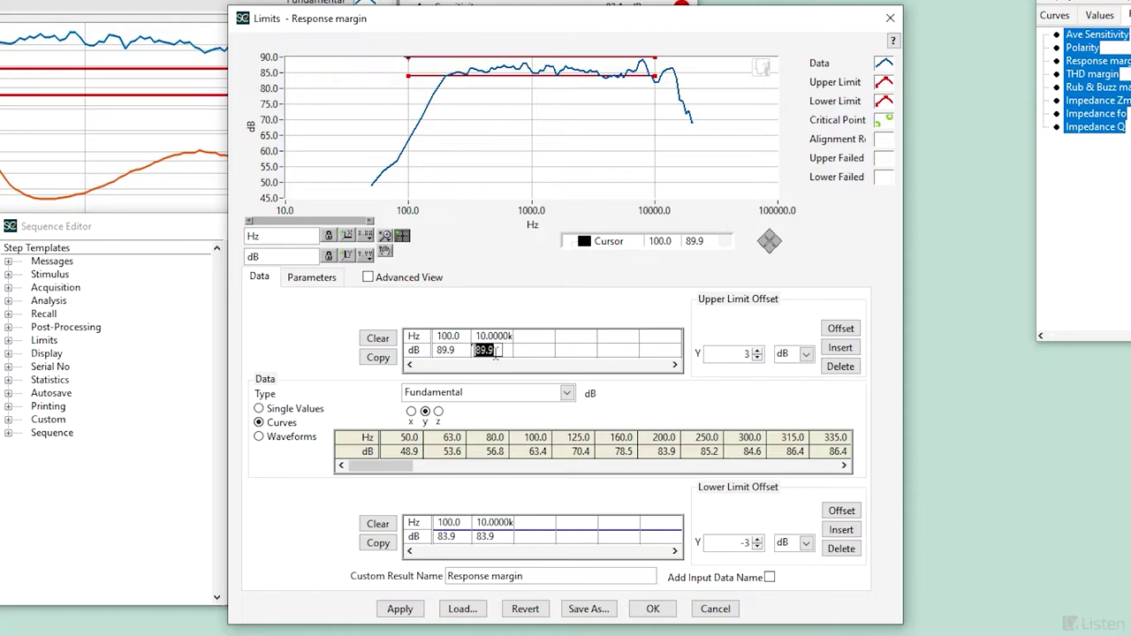
double_click(453, 536)
double_click(486, 536)
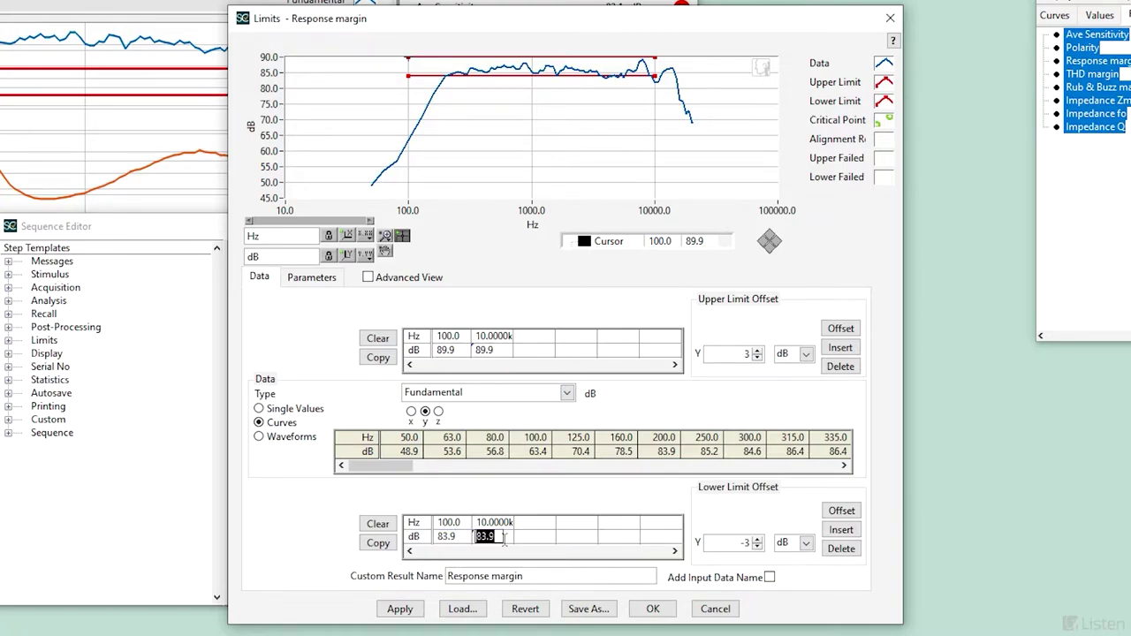
click(706, 410)
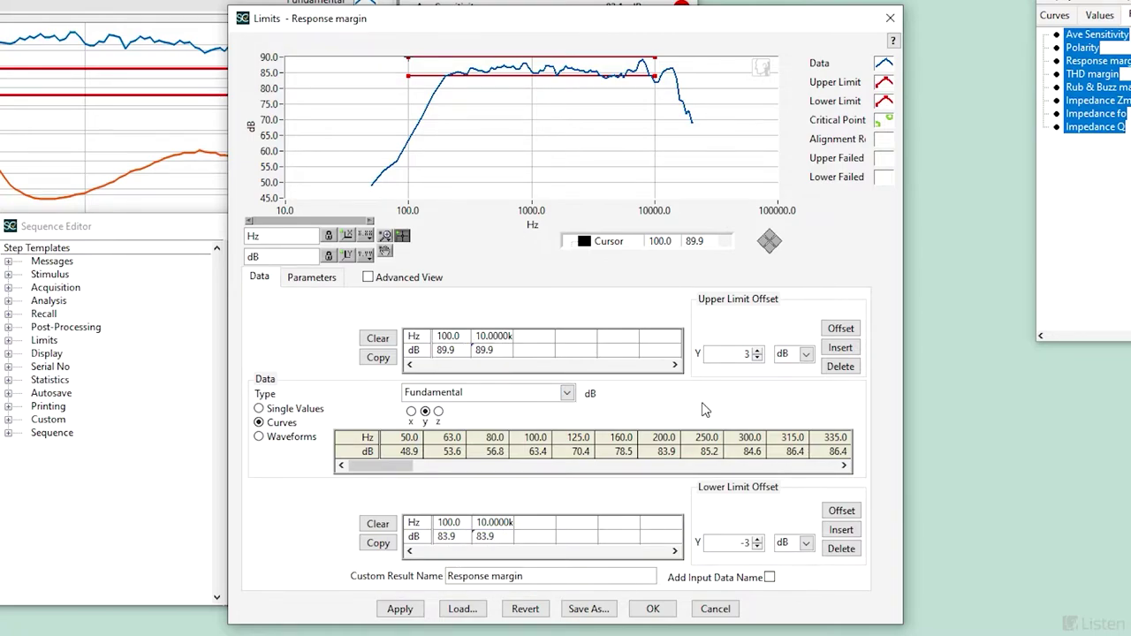
Copy the measured curve into both limits, offset them +3 dB and -3 dB, and apply
click(380, 361)
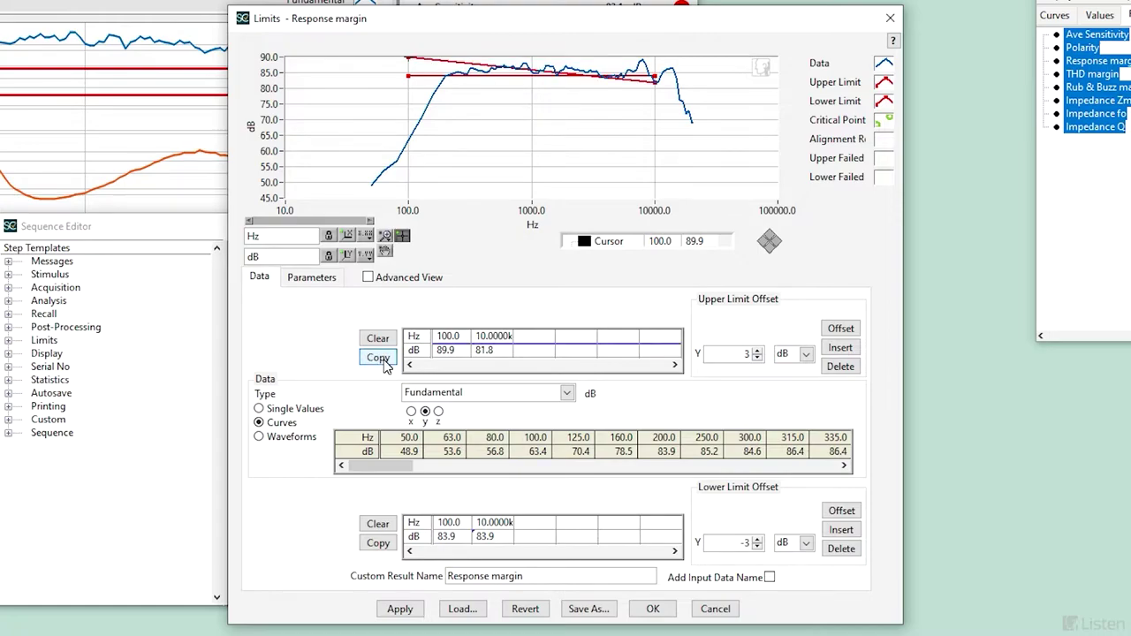
click(379, 543)
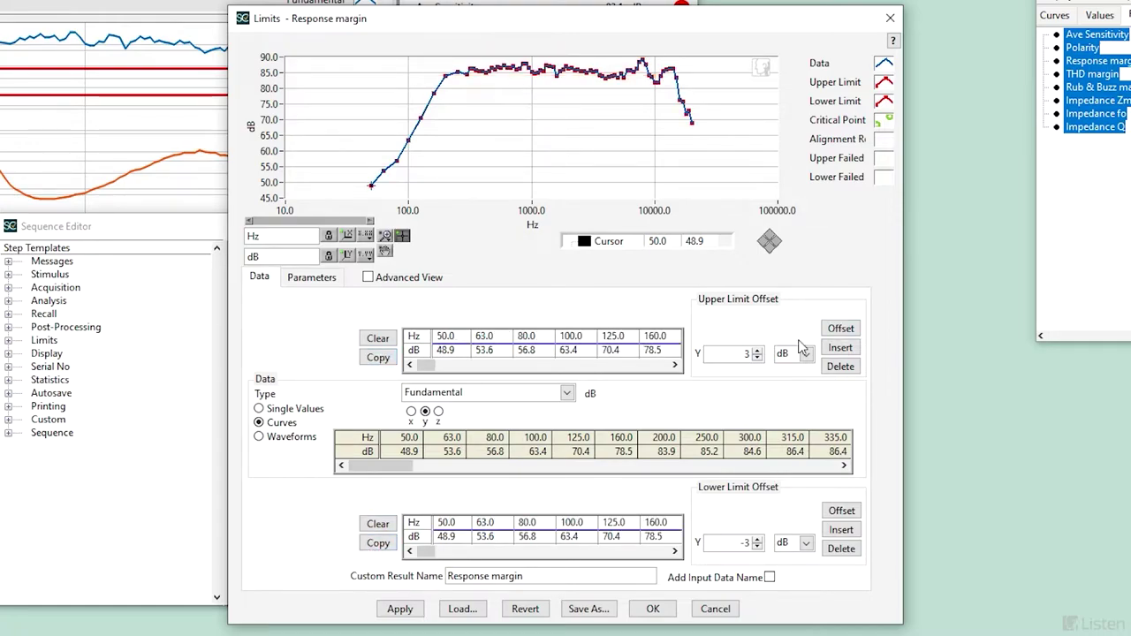
click(840, 328)
click(841, 511)
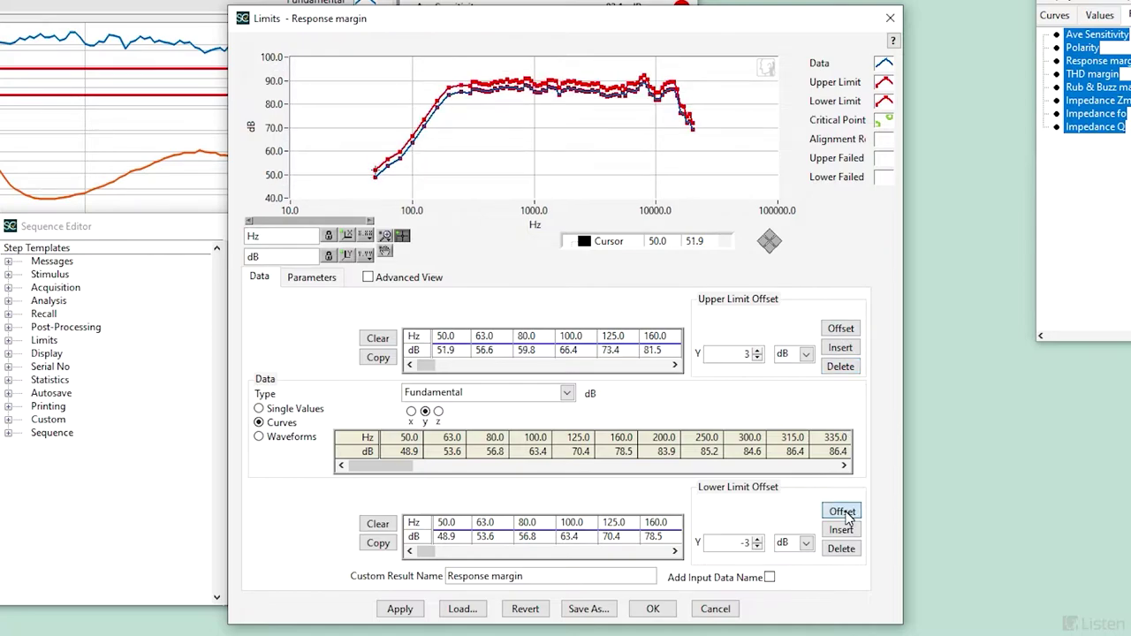
click(399, 608)
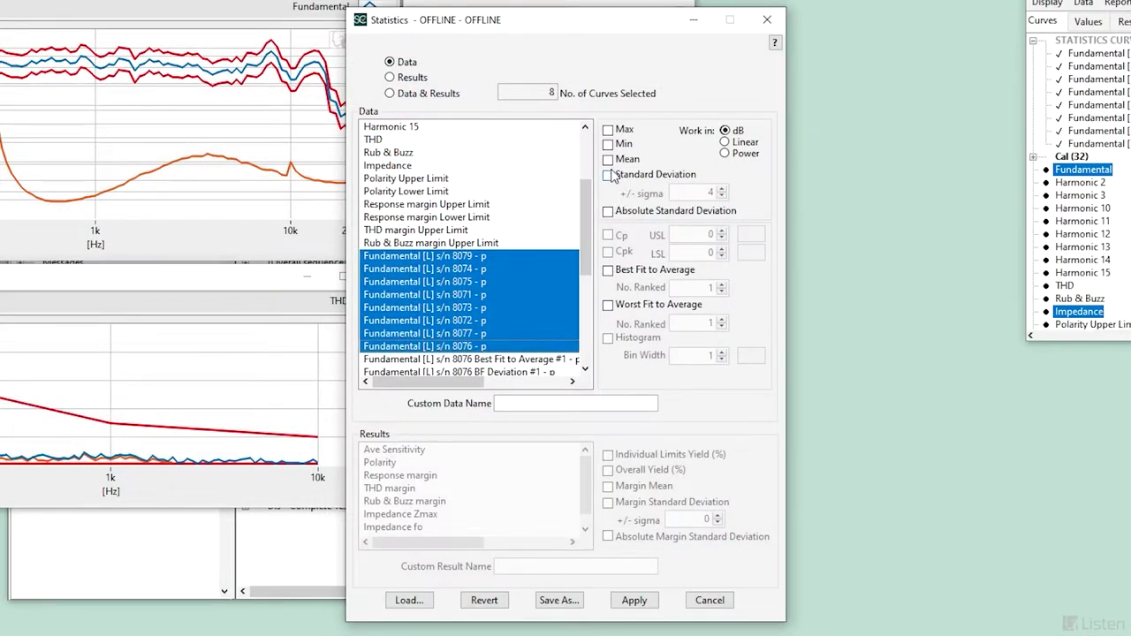
Apply Mean statistics to the Fundamental curves, then replace Mean with Best Fit to Average and apply
click(607, 160)
click(636, 601)
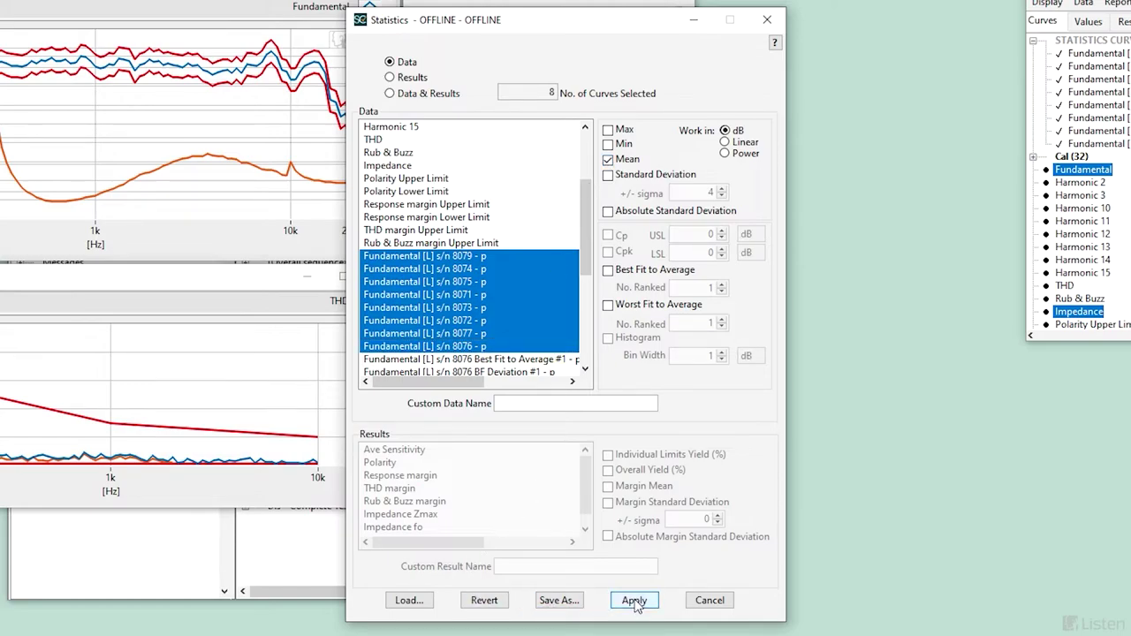
click(609, 160)
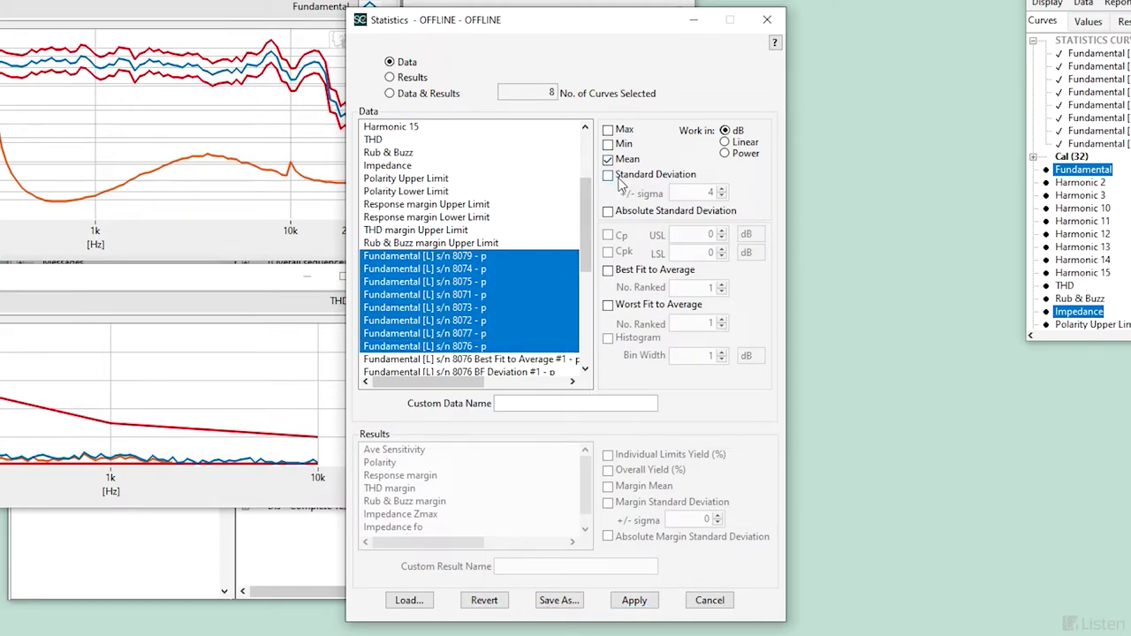
click(608, 271)
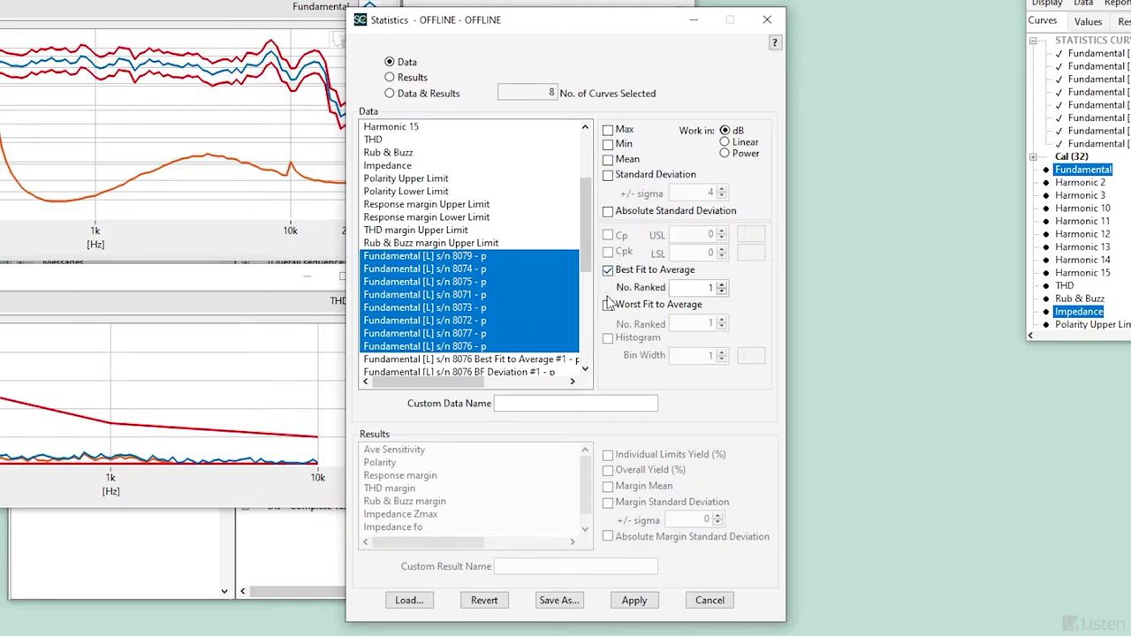
click(636, 602)
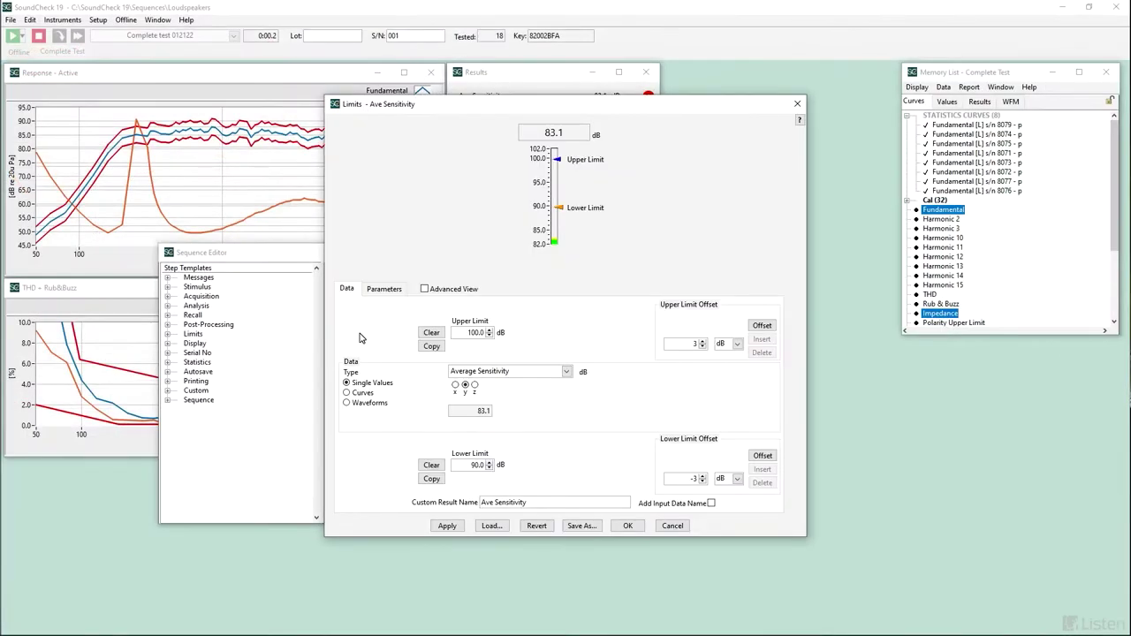
Lower the Ave Sensitivity lower limit to 82.0 dB, then apply and close the limits
drag(559, 207, 561, 209)
drag(558, 249, 558, 246)
click(447, 526)
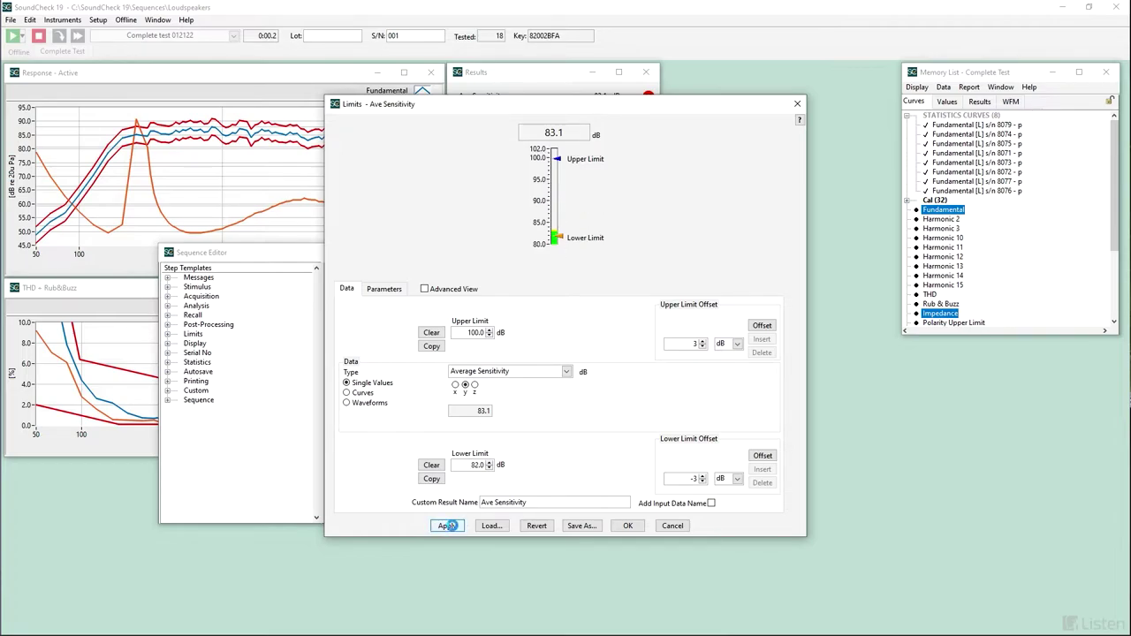
click(627, 526)
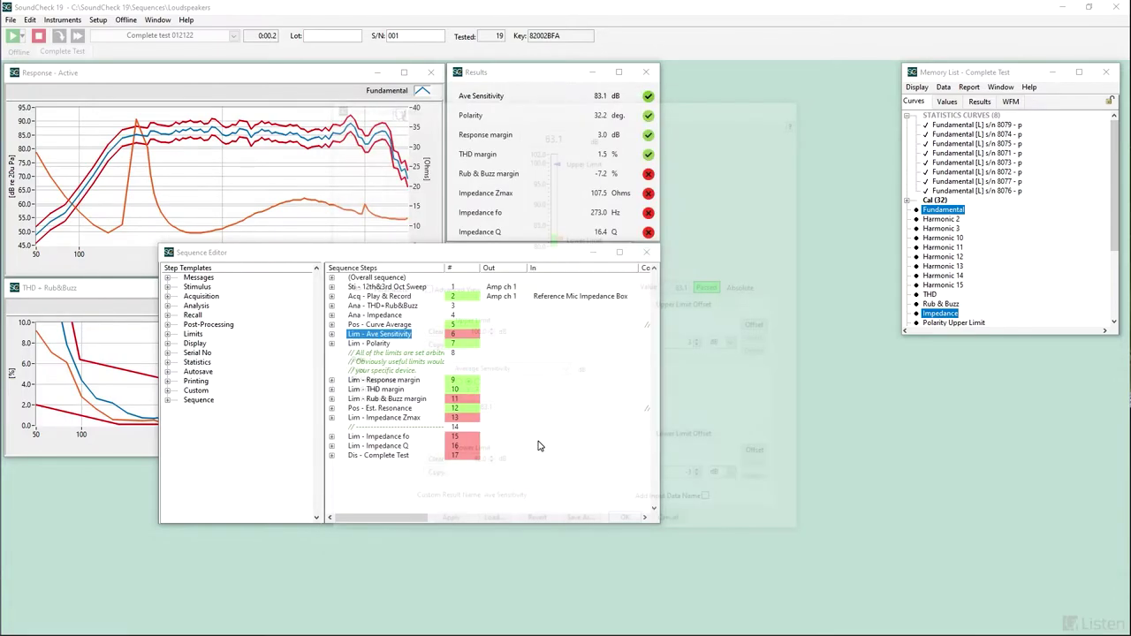
right_click(537, 103)
In Results Preferences, clear Show Limits and Show Yield, tick Overall Pass/Fail, and confirm
click(565, 145)
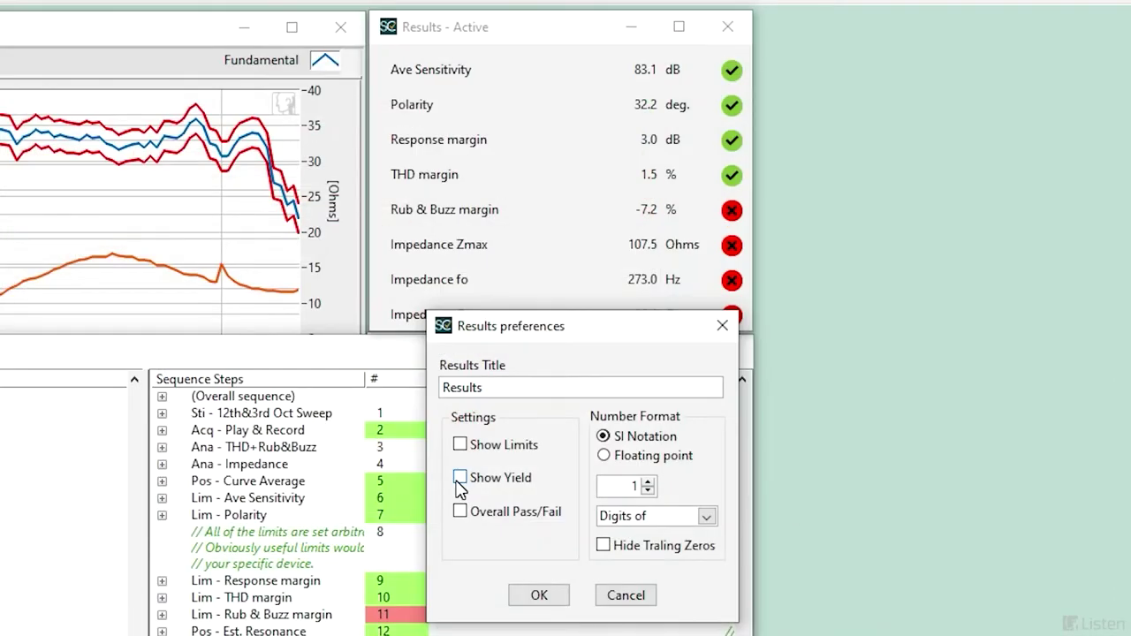
click(497, 323)
click(460, 445)
click(461, 445)
click(461, 478)
click(461, 513)
click(537, 595)
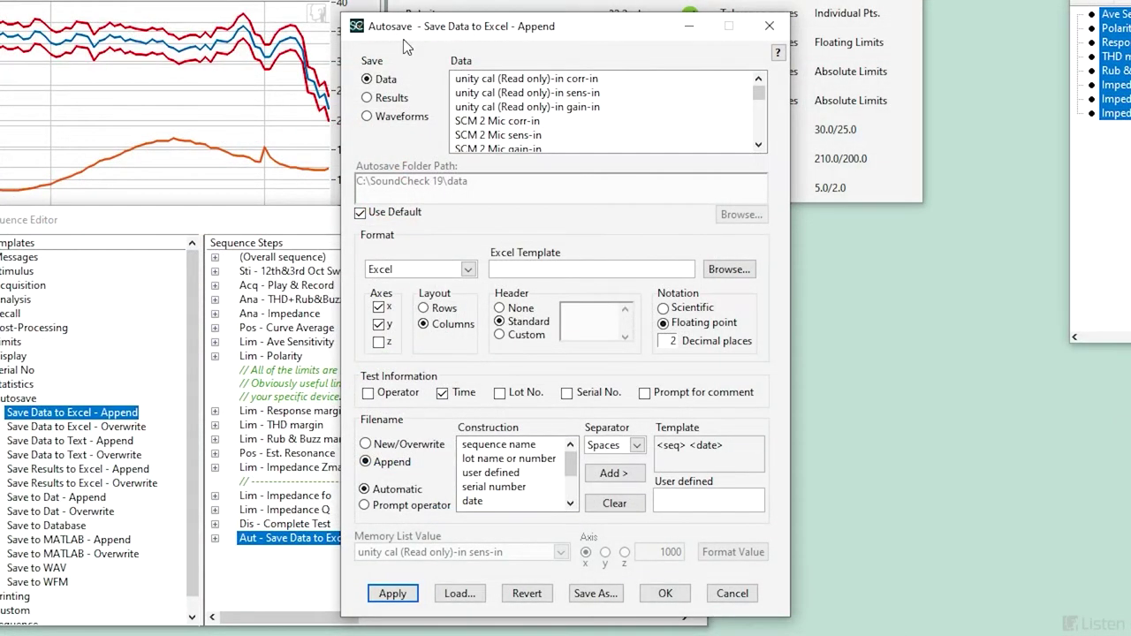
Review the Autosave options, keeping Data curves, Excel format and Append mode
click(367, 98)
click(368, 79)
scroll(756, 111, down, 8)
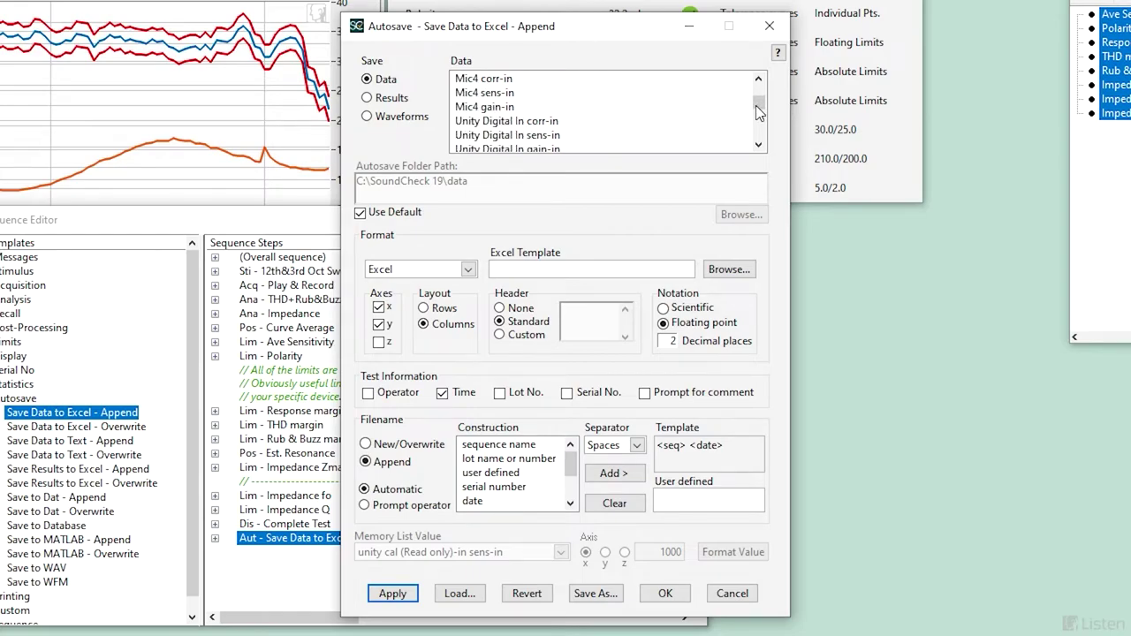
click(468, 270)
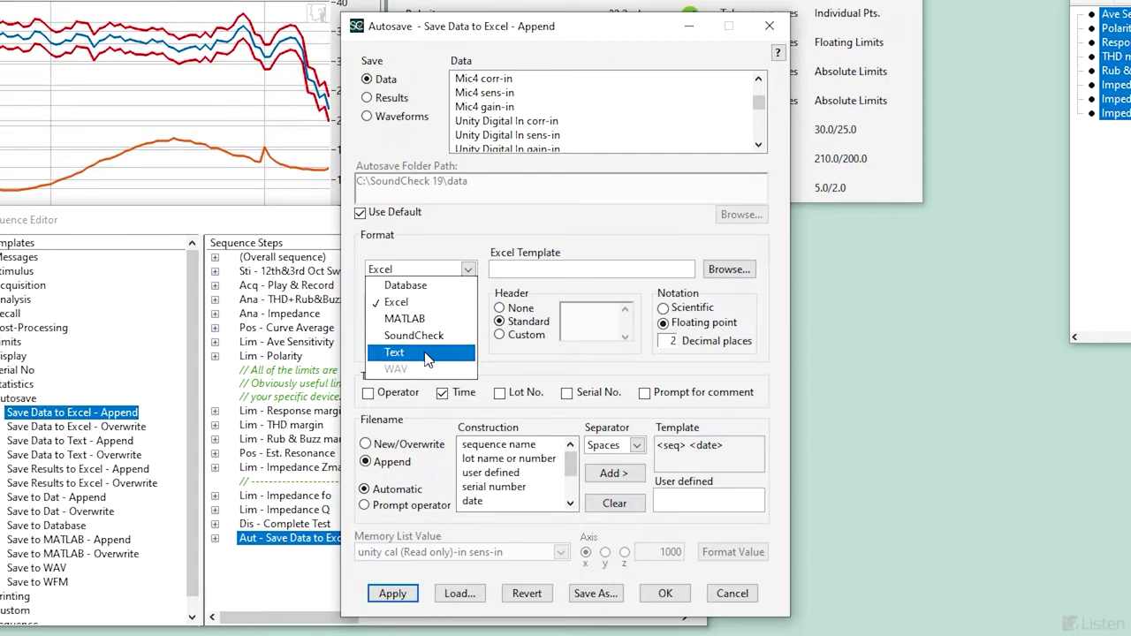
click(517, 367)
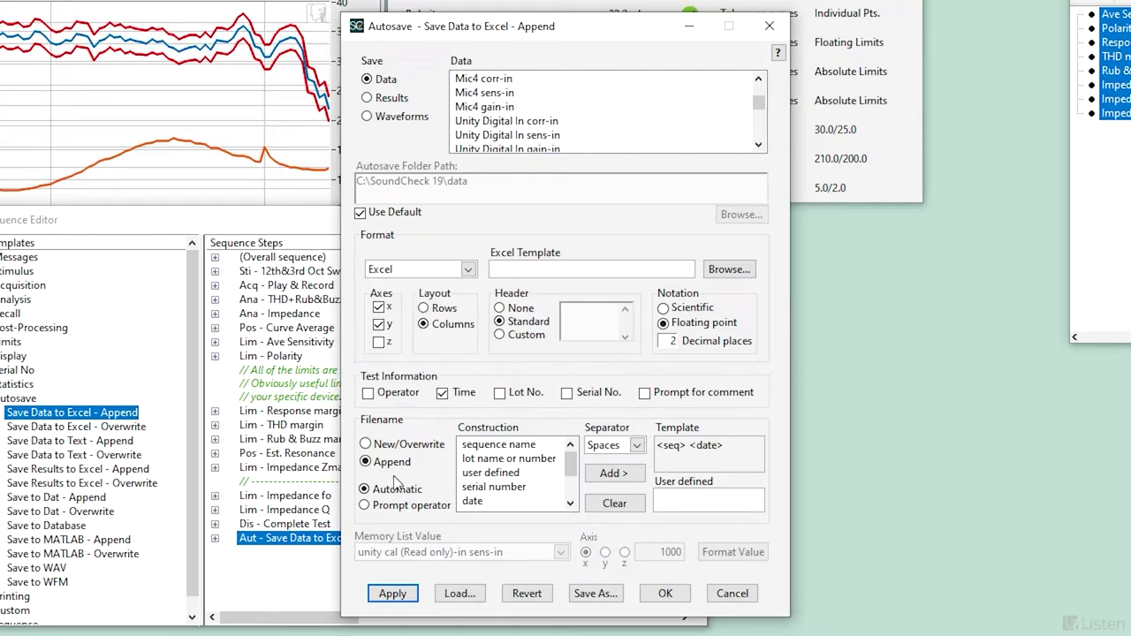
click(365, 444)
click(366, 461)
scroll(700, 115, down, 2)
scroll(700, 115, down, 10)
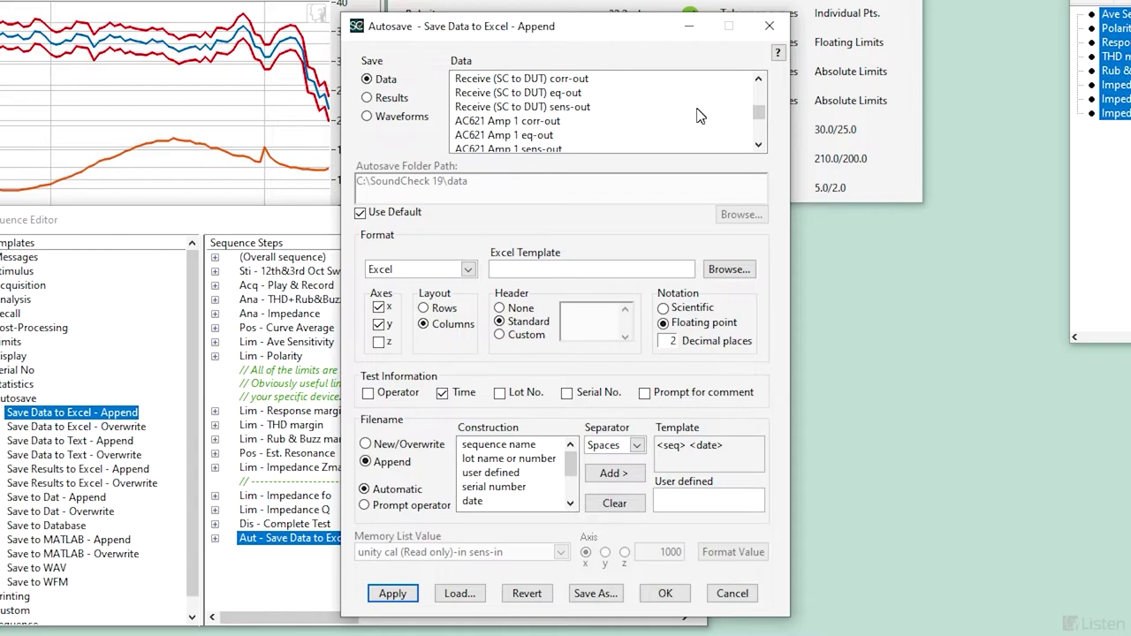
scroll(699, 115, down, 2)
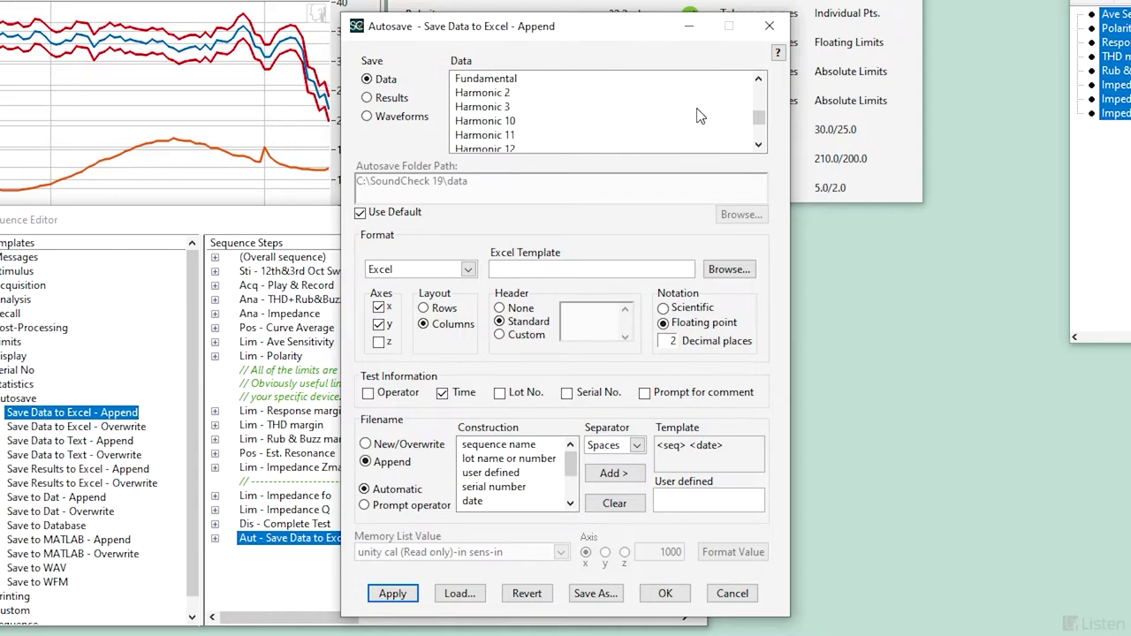
Save THD and Rub & Buzz data, name files by sequence and lot, in Database format
click(501, 80)
scroll(554, 107, down, 2)
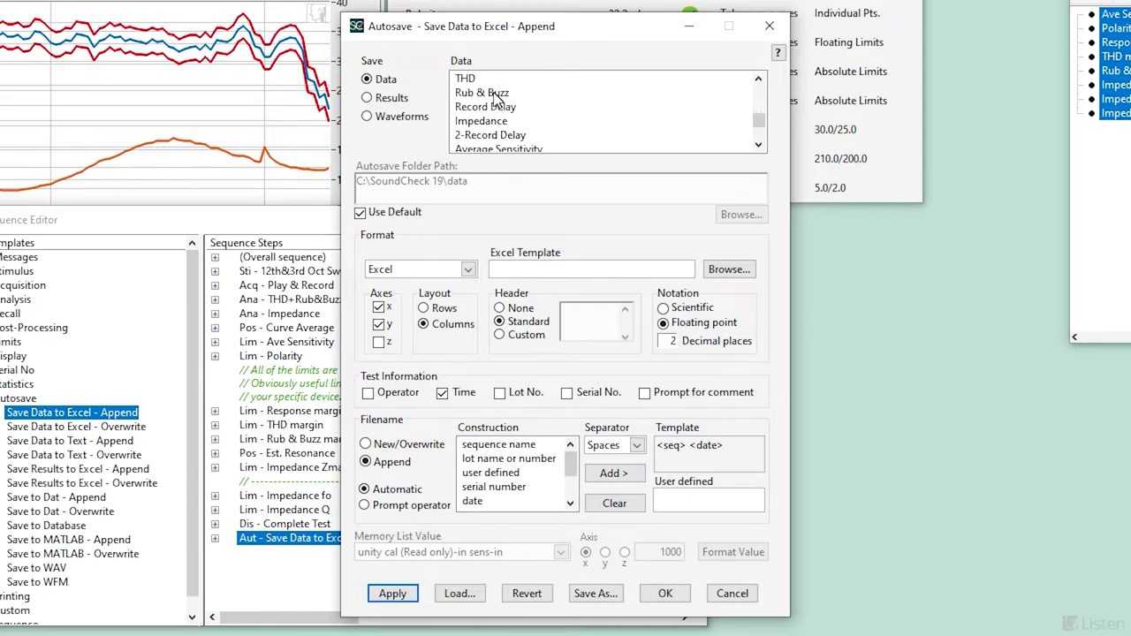
click(464, 80)
ctrl+click(482, 95)
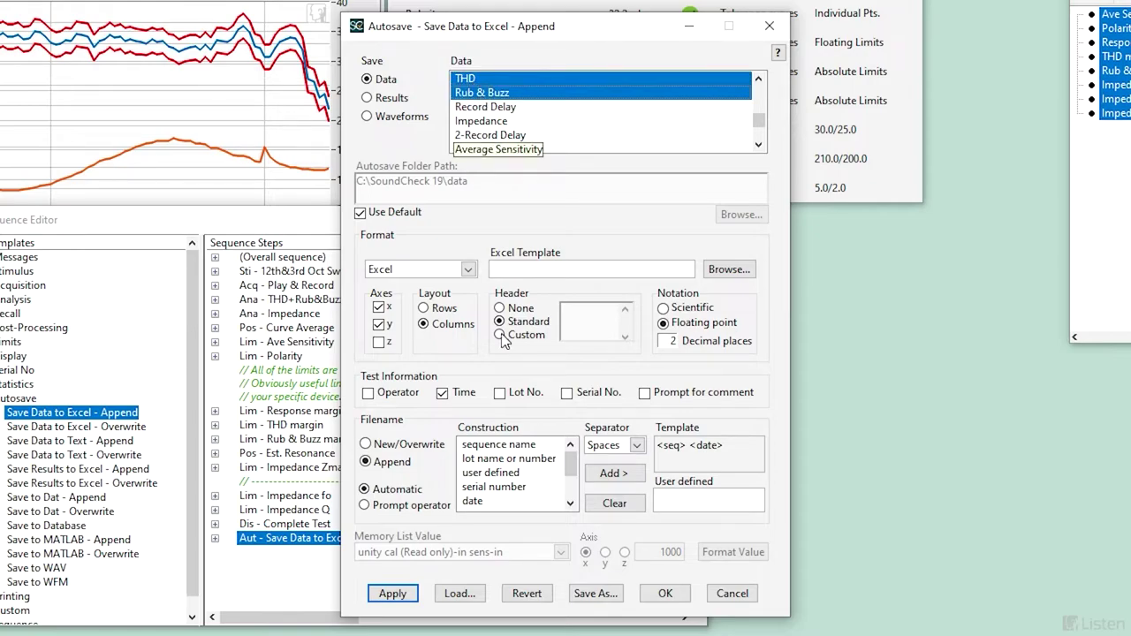
click(517, 445)
click(514, 459)
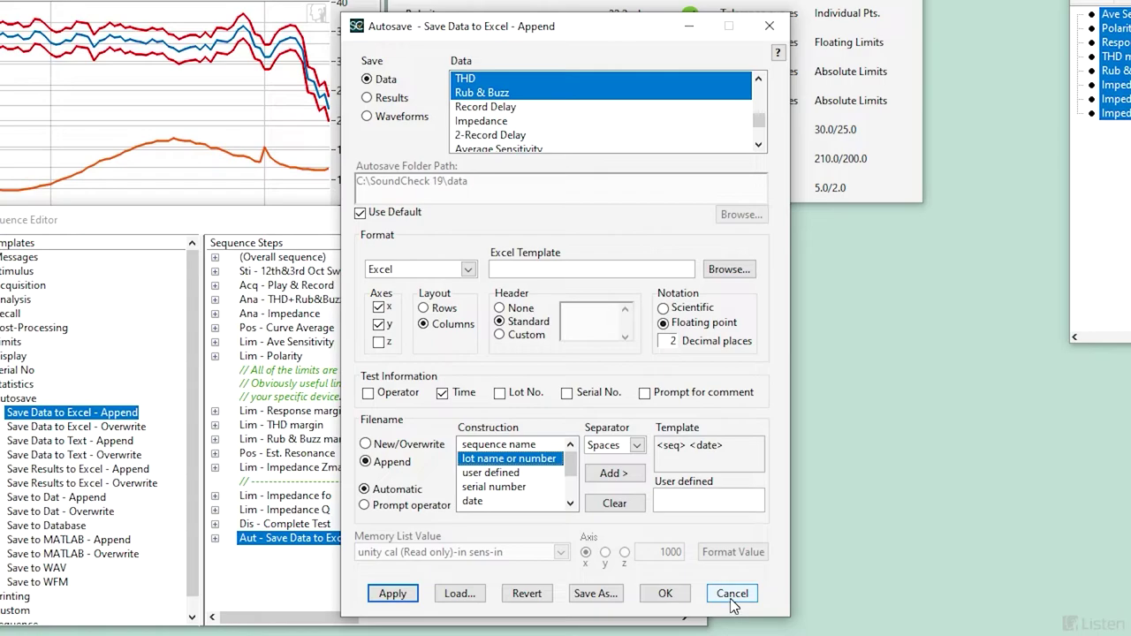
click(420, 269)
click(415, 284)
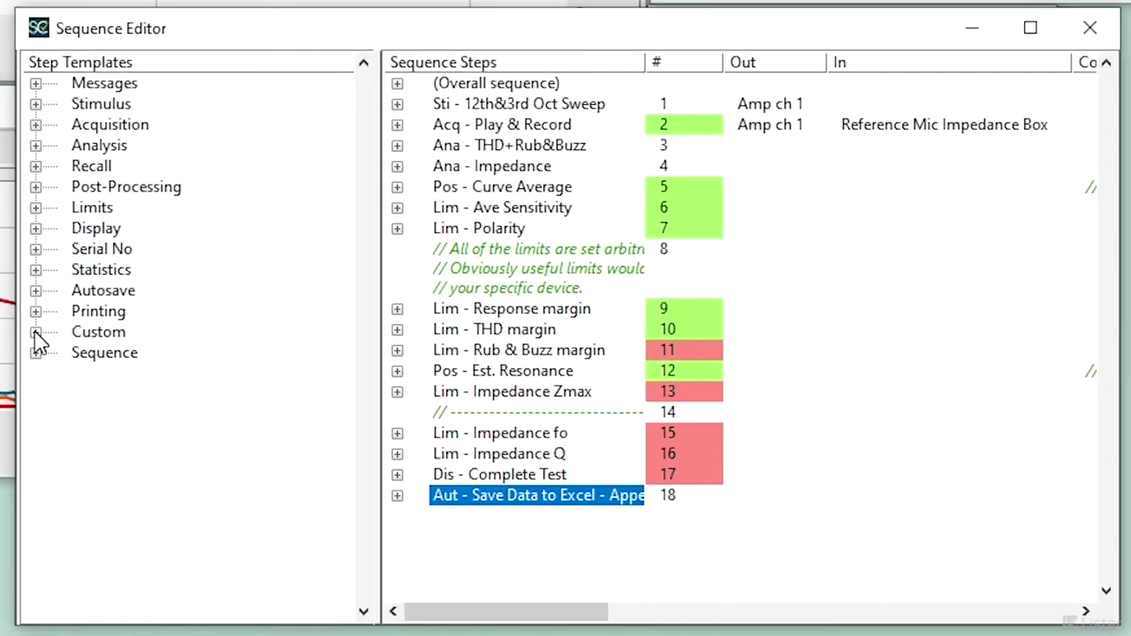
Add a Custom System step at the top of the sequence and browse for its working directory
click(35, 332)
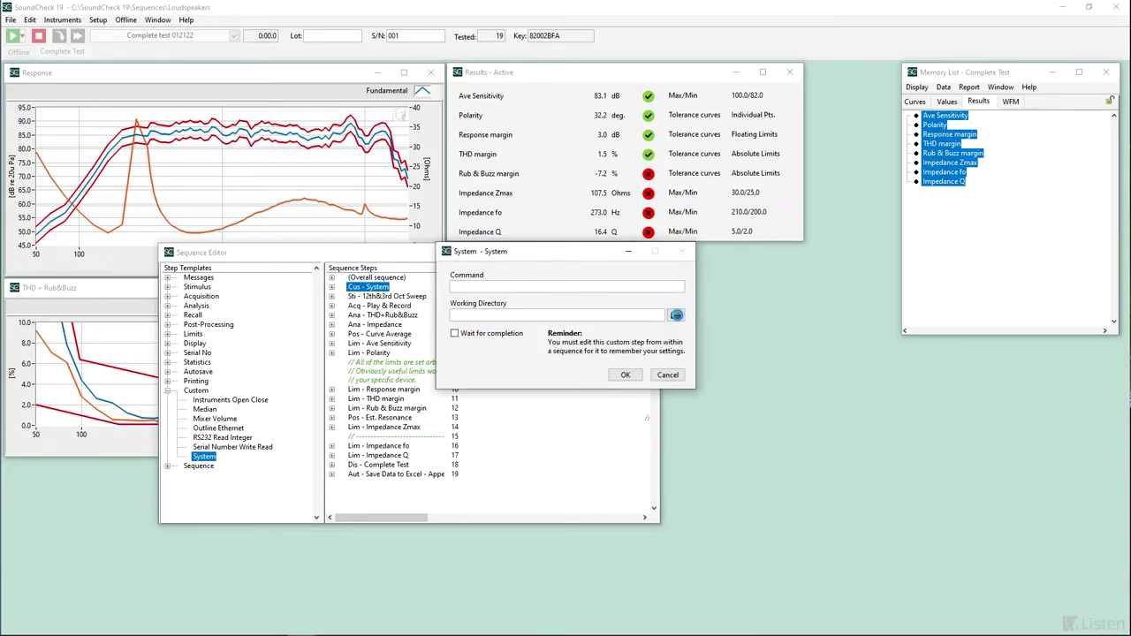
click(676, 315)
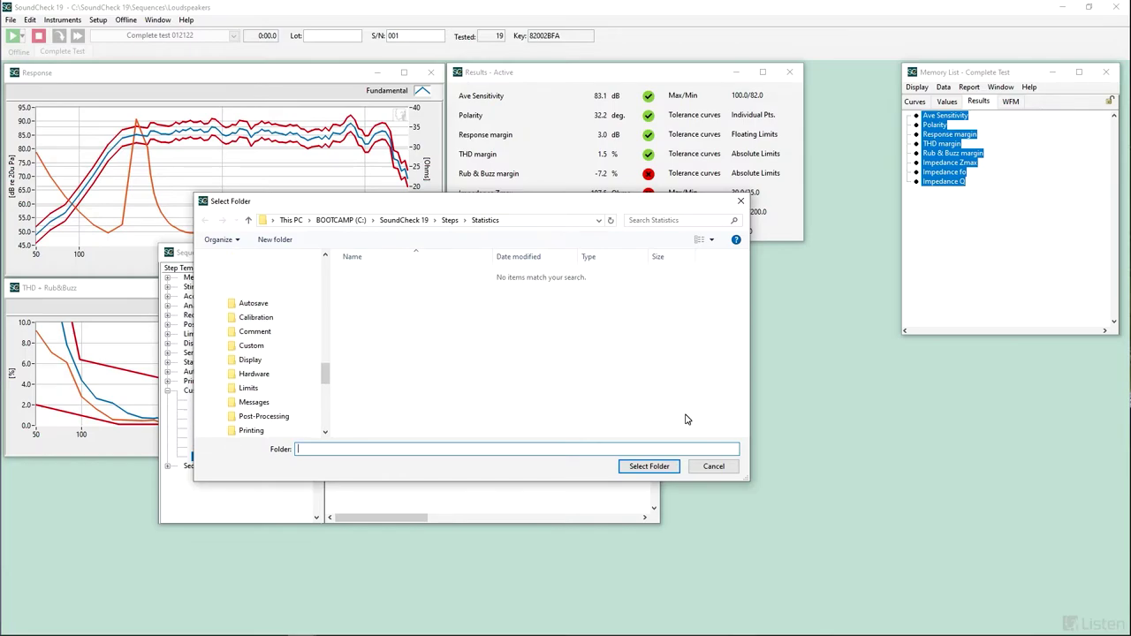
Cancel the System step's Select Folder dialog without choosing a working directory
click(714, 468)
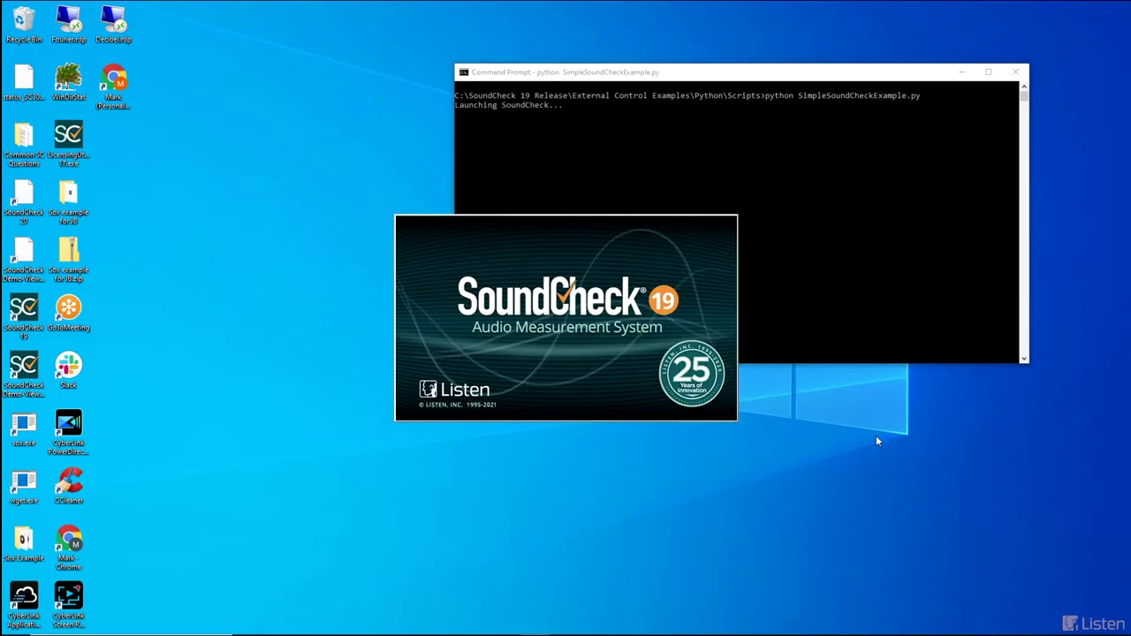
Bring the Command Prompt running SimpleSoundCheckExample.py back into focus
click(885, 348)
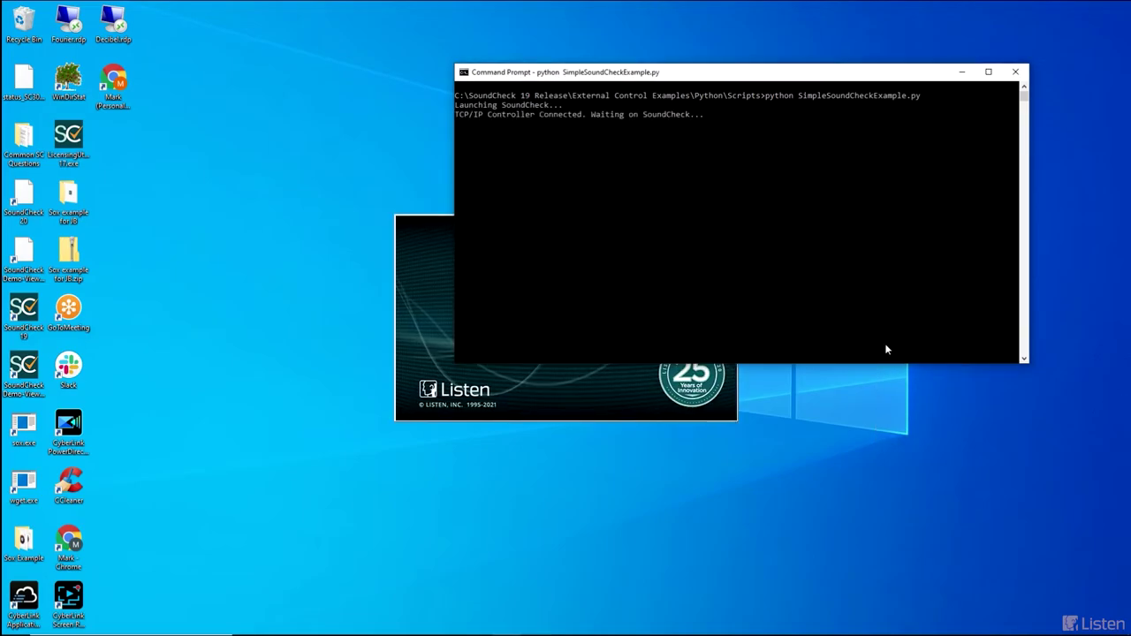